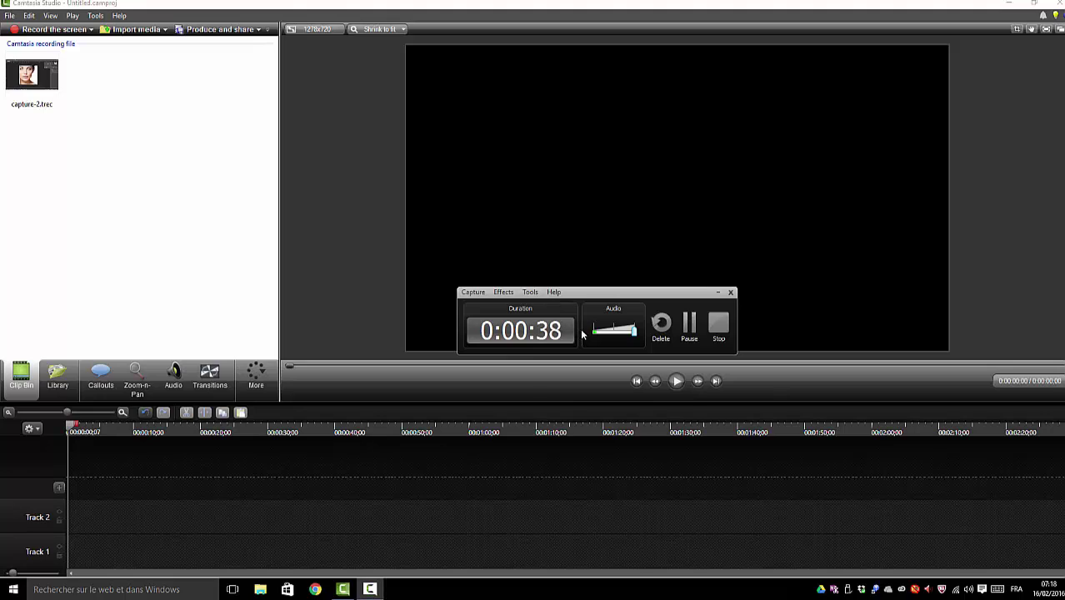
pyautogui.moveTo(642, 293); pyautogui.dragTo(908, 275)
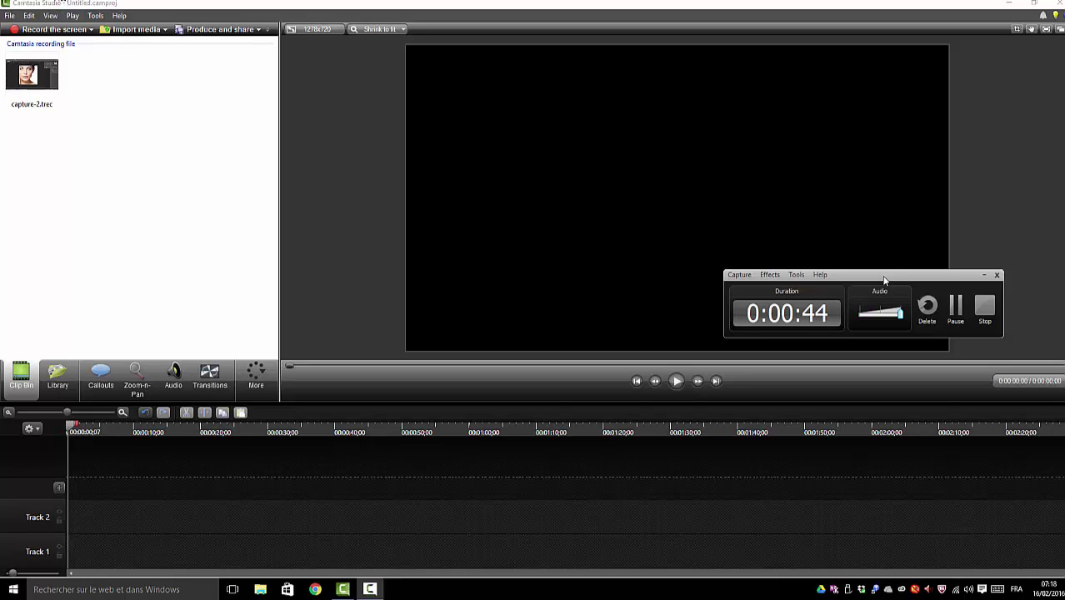
pyautogui.moveTo(848, 276); pyautogui.dragTo(614, 278)
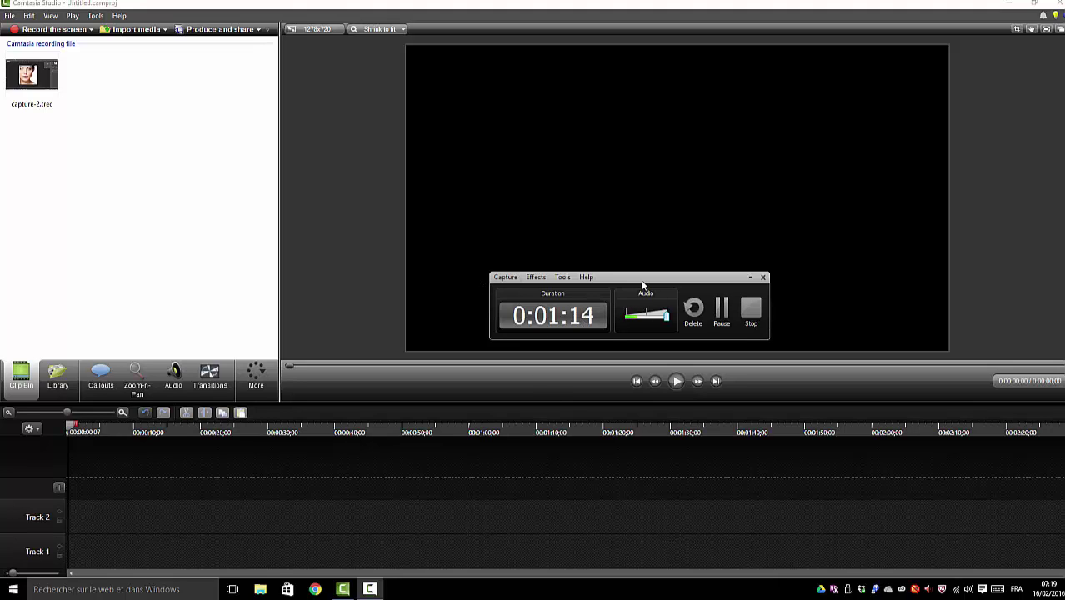
pyautogui.moveTo(641, 286); pyautogui.dragTo(490, 289)
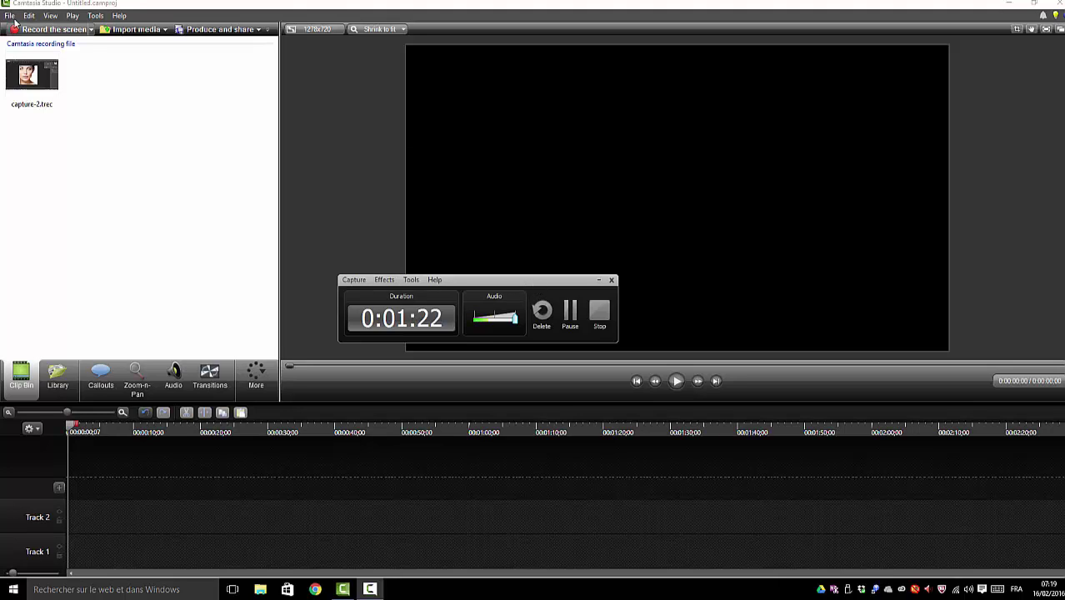
pyautogui.moveTo(522, 280); pyautogui.dragTo(780, 268)
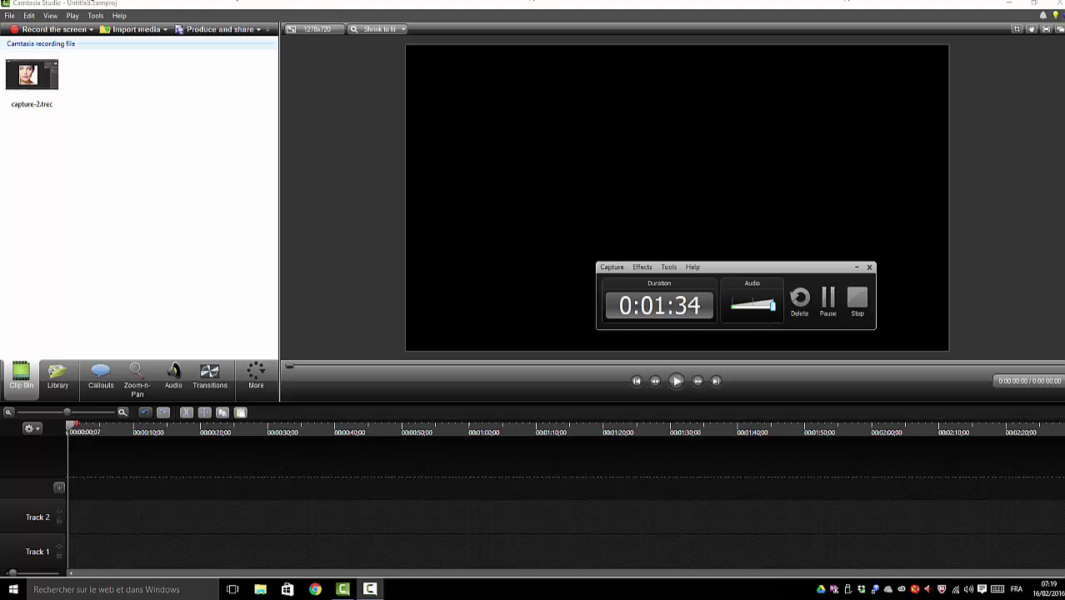
pyautogui.click(612, 266)
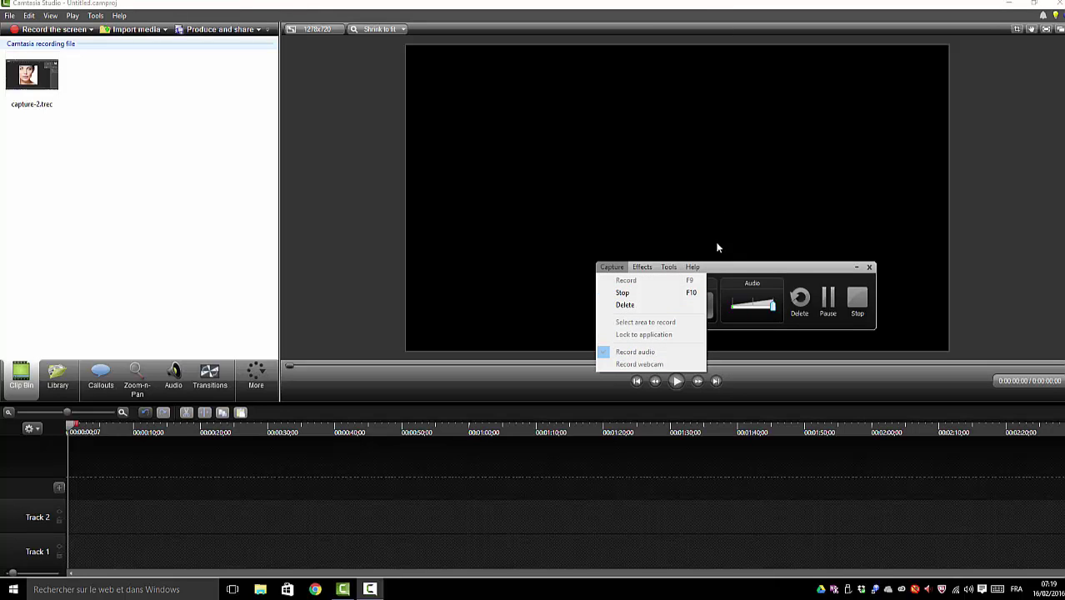
pyautogui.click(799, 232)
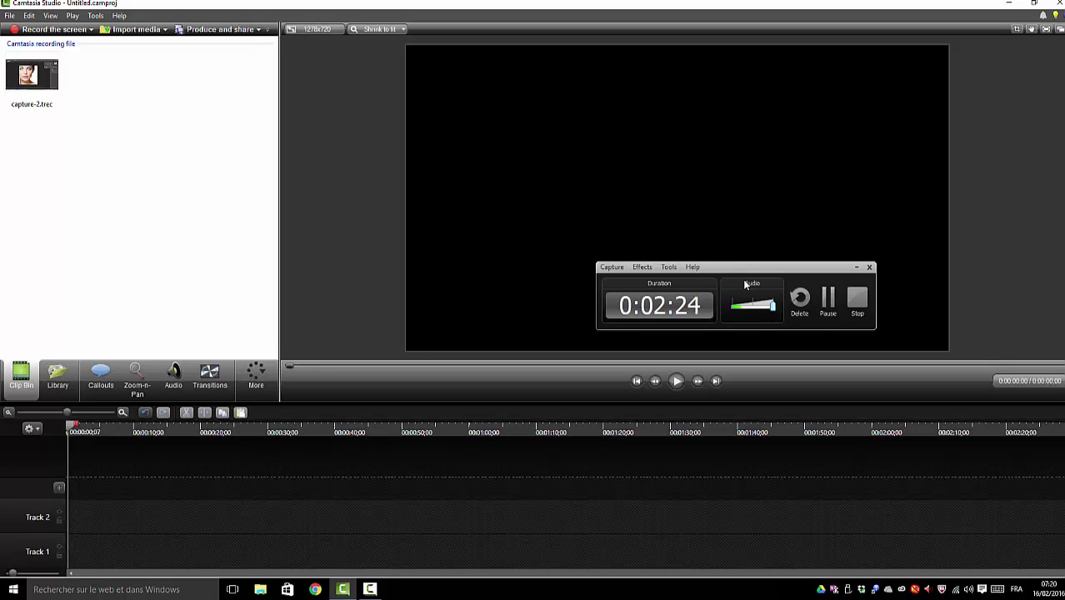
# Step: Place the capture-2.trec recording at the start of the timeline, with its screen video on Track 3 and system audio on Track 2
pyautogui.moveTo(744, 269); pyautogui.dragTo(838, 516)
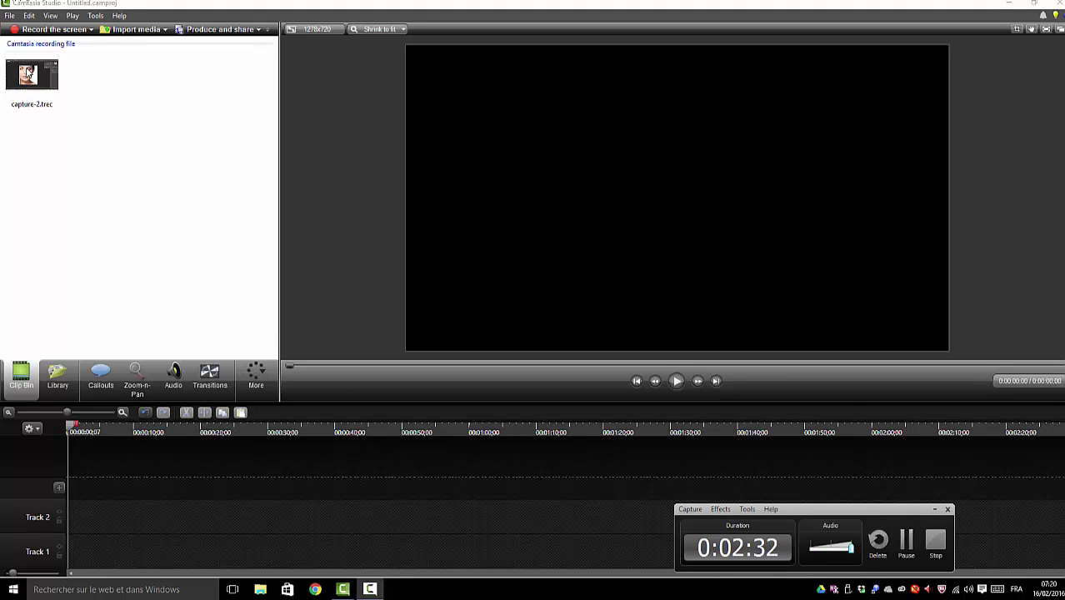
pyautogui.click(28, 74)
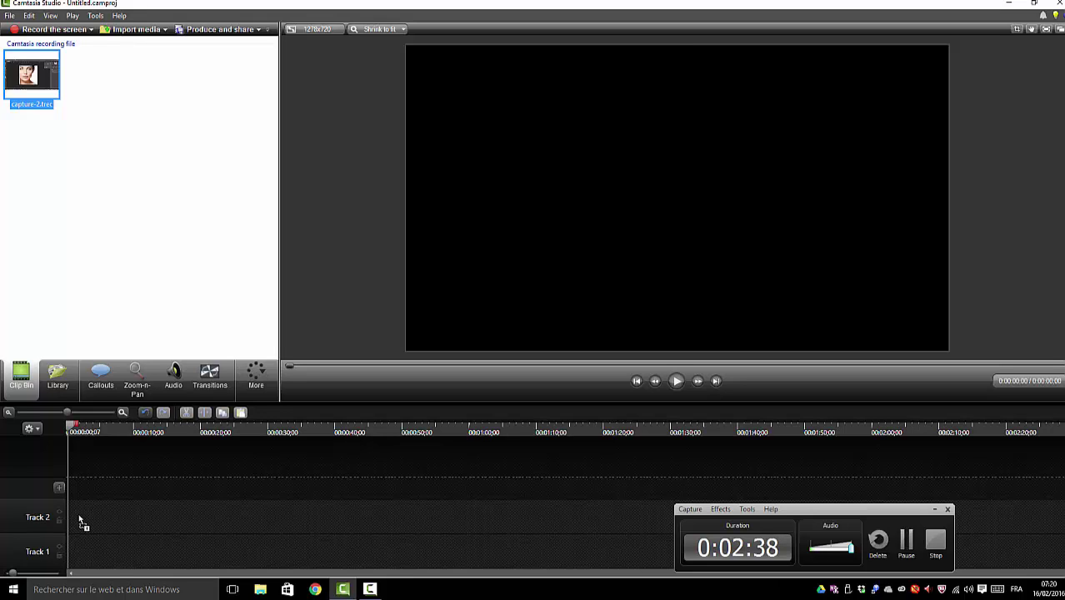
pyautogui.moveTo(78, 513); pyautogui.dragTo(94, 481)
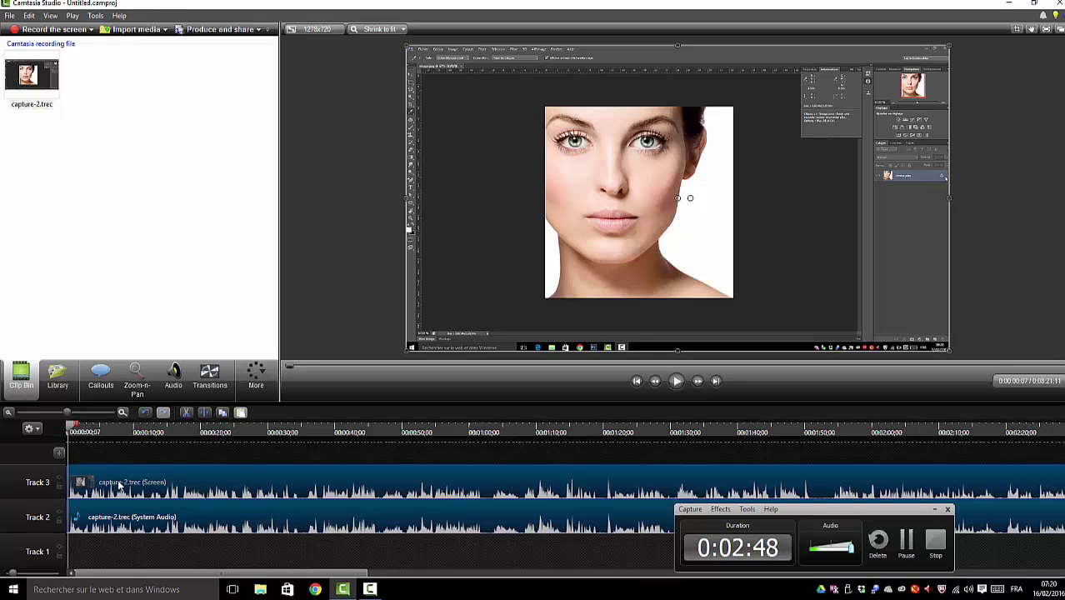
# Step: Import the image o-VISAGE-FEMME-facebook.jpg from the Images folder into the clip bin
pyautogui.click(165, 29)
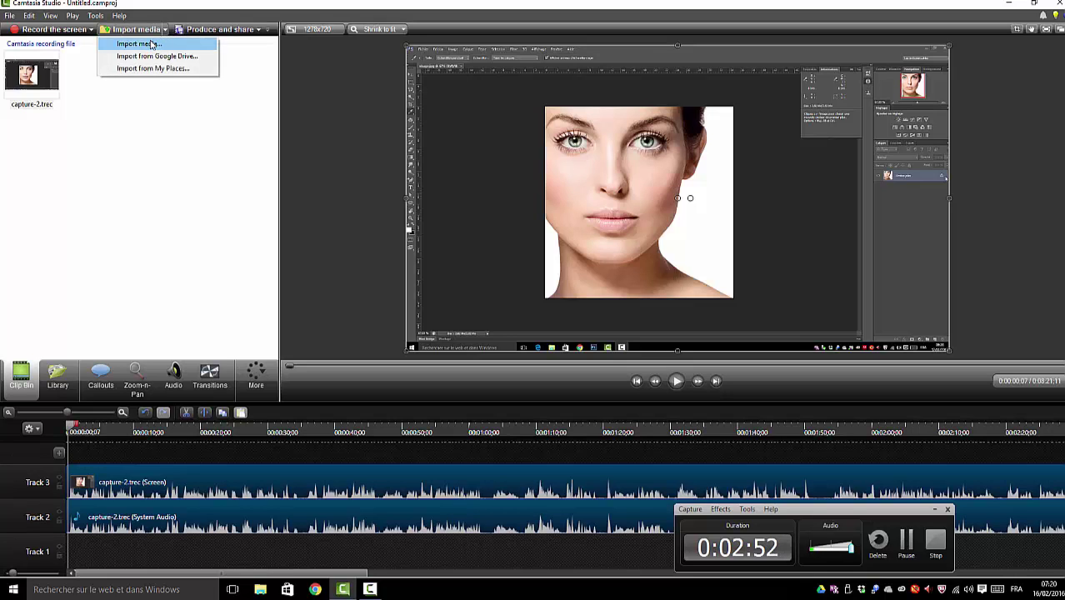
pyautogui.click(142, 43)
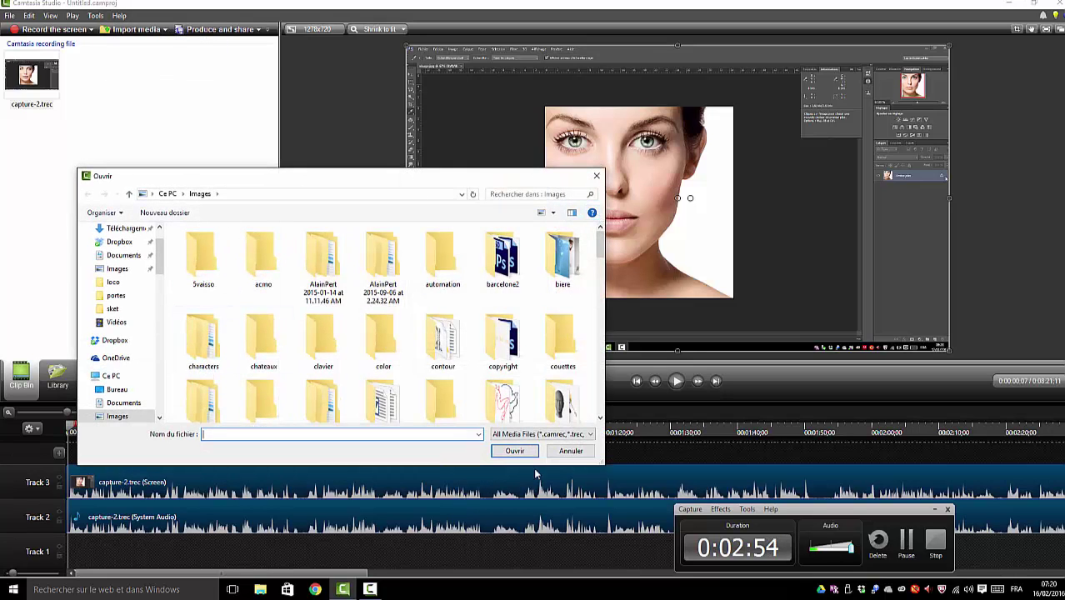
pyautogui.scroll(-1, 601, 263)
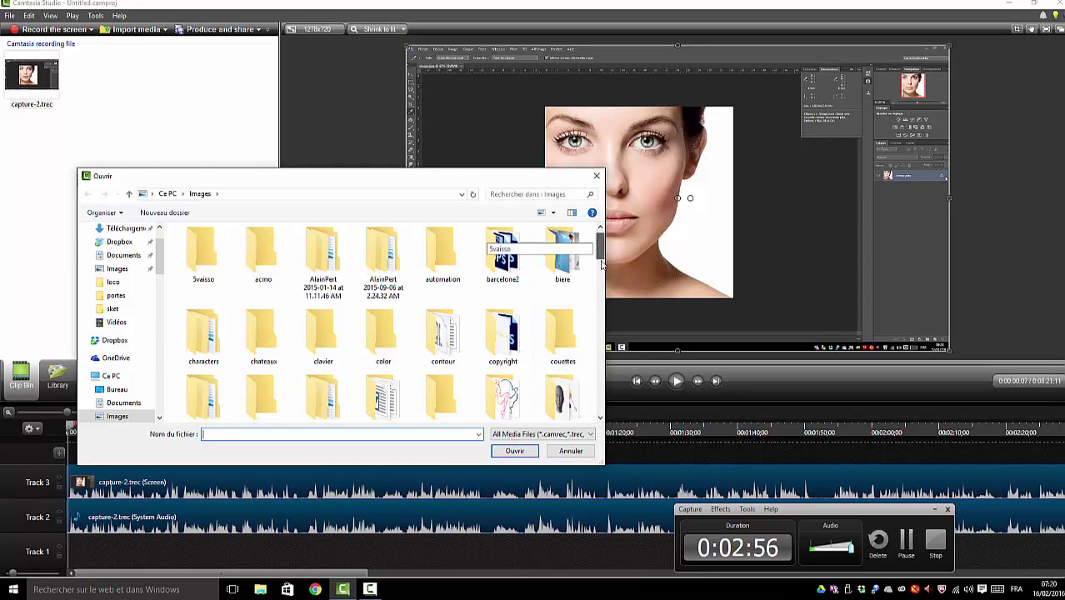
pyautogui.moveTo(602, 263); pyautogui.dragTo(595, 389)
pyautogui.click(442, 324)
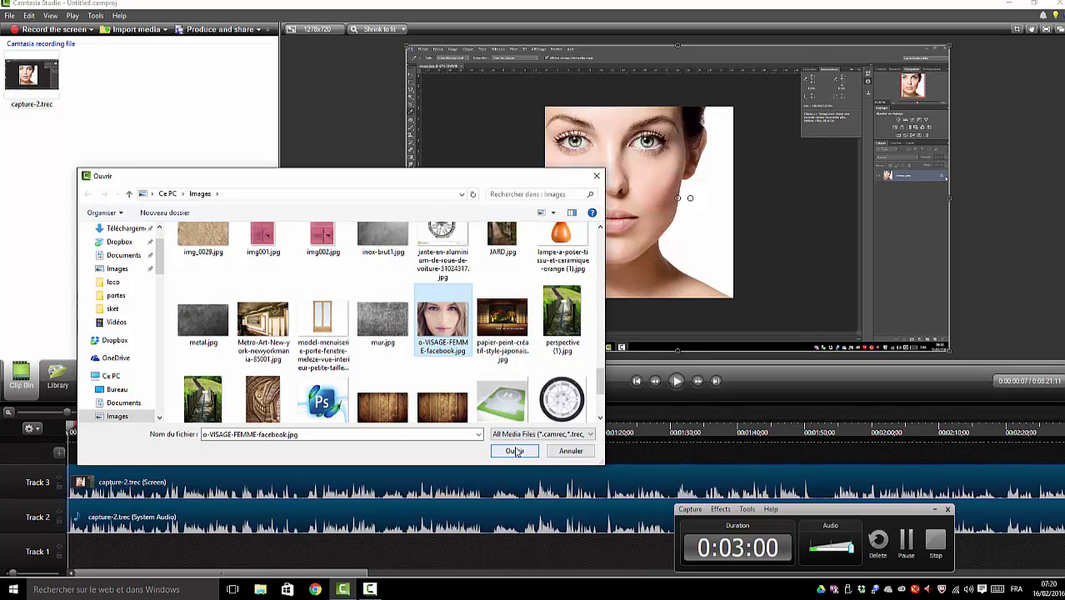
pyautogui.click(515, 450)
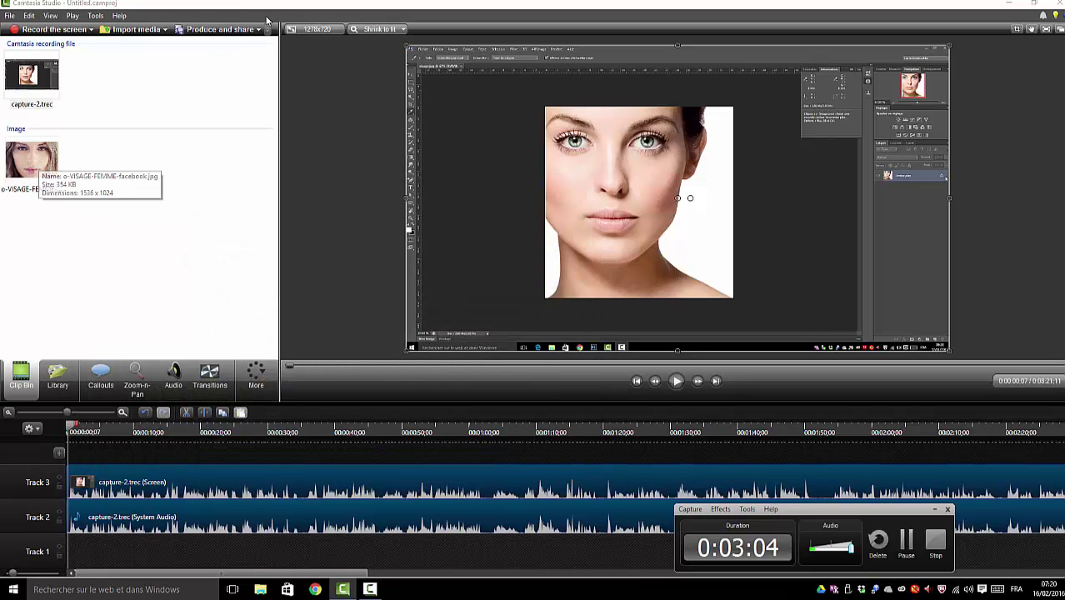
# Step: Start another media import and browse to the Musique folder
pyautogui.click(165, 31)
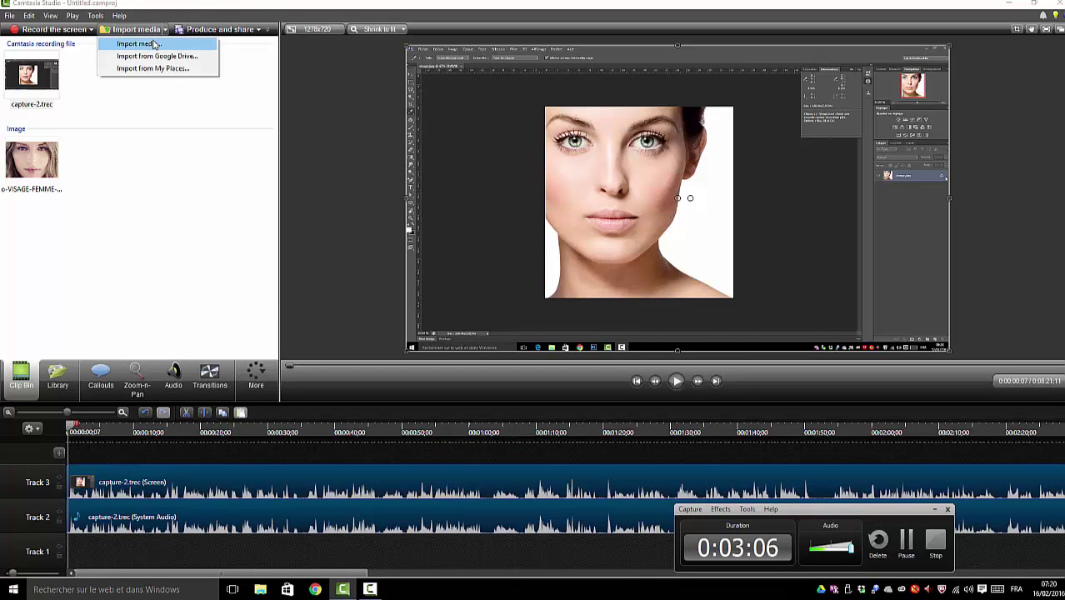
pyautogui.click(156, 46)
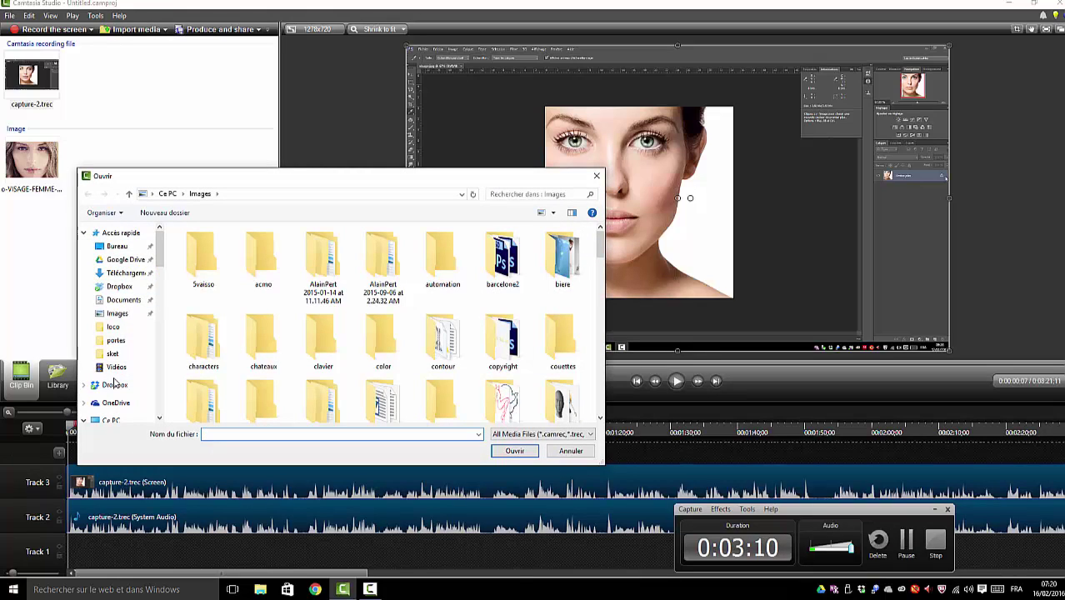
pyautogui.scroll(-4, 165, 275)
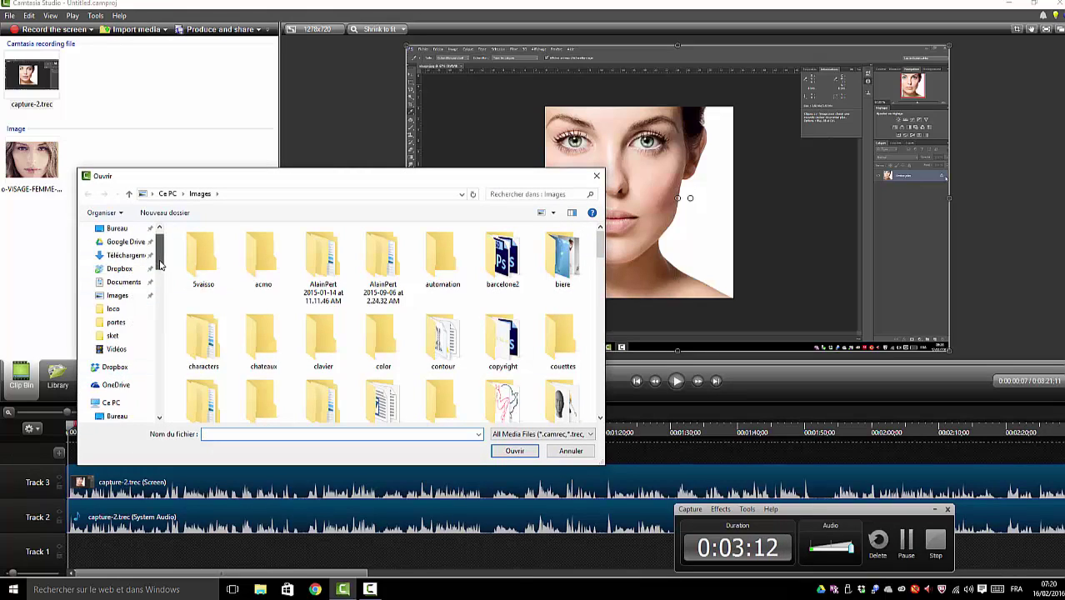
pyautogui.scroll(1, 117, 312)
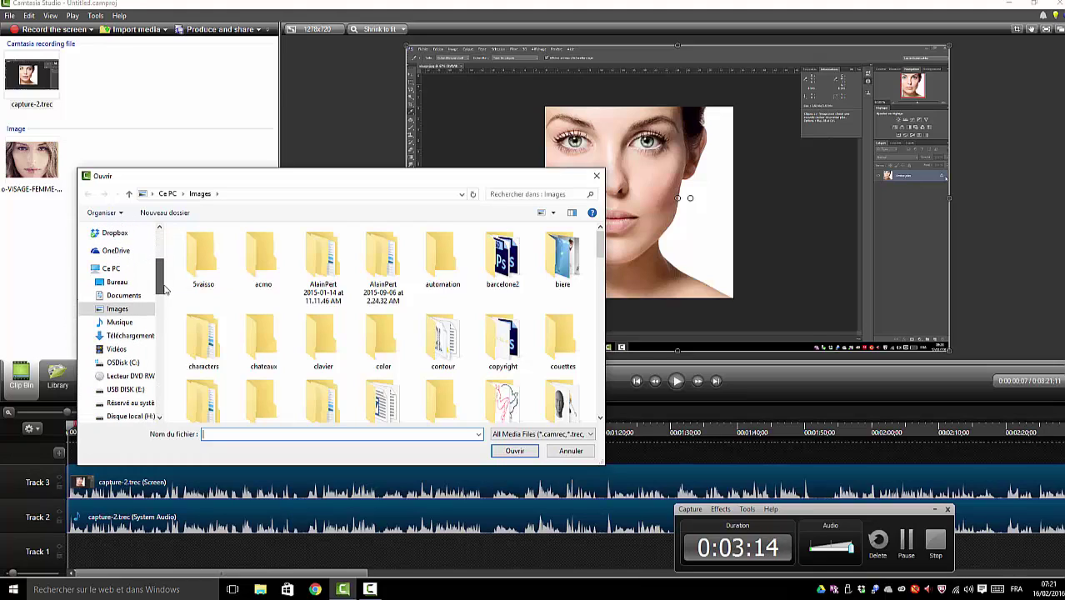
pyautogui.click(119, 322)
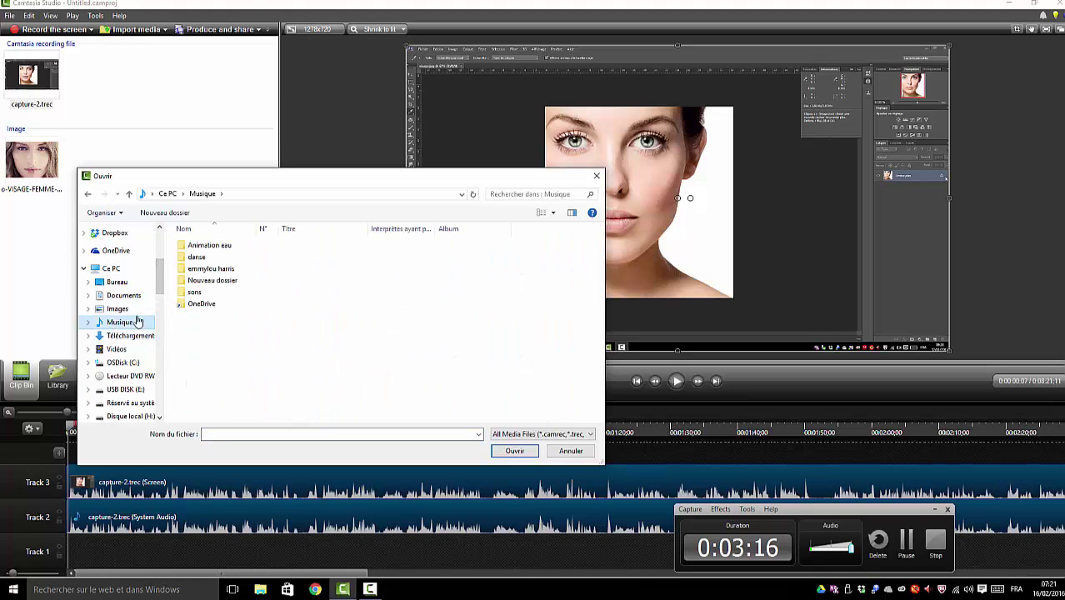
pyautogui.doubleClick(193, 280)
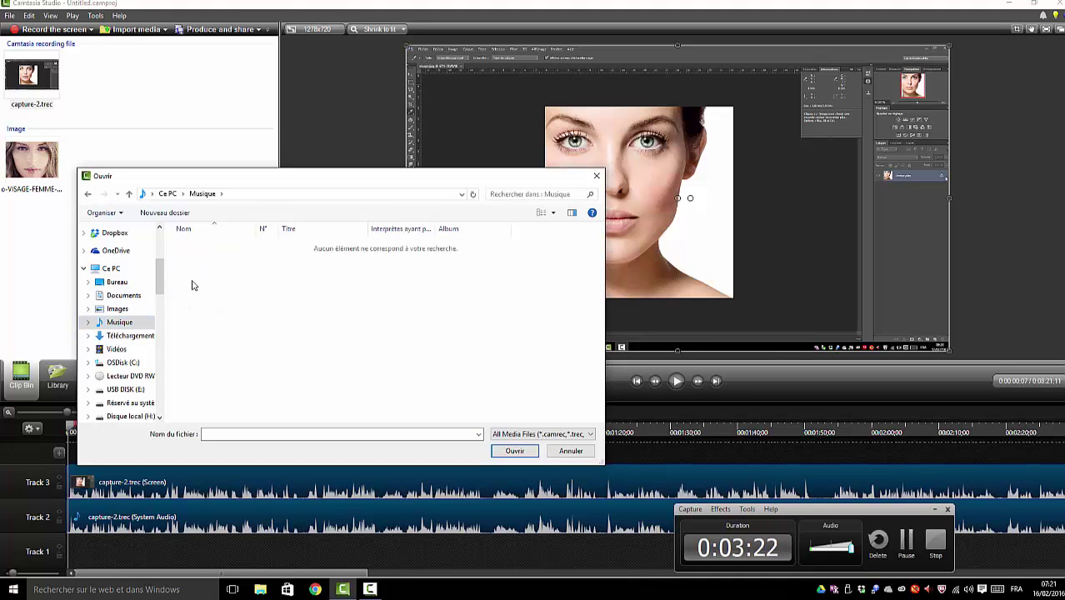
pyautogui.click(88, 194)
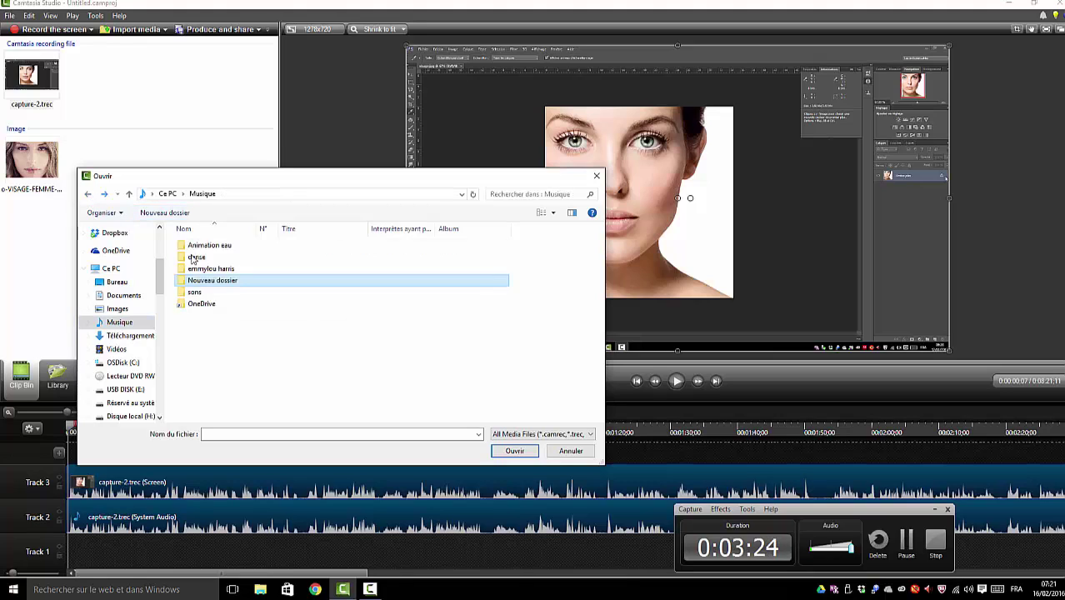
pyautogui.doubleClick(212, 273)
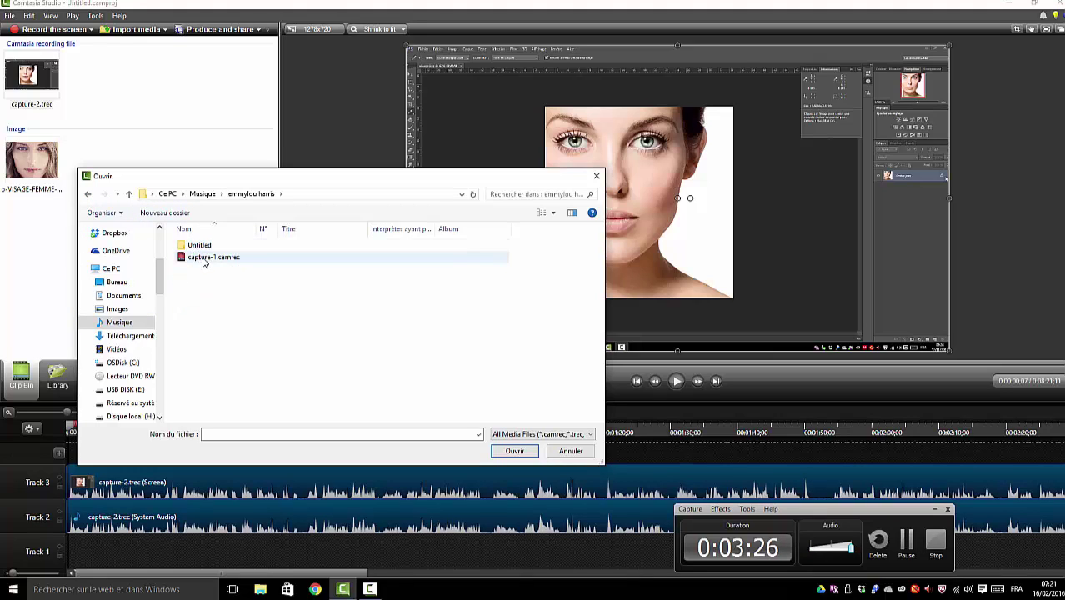
pyautogui.click(88, 194)
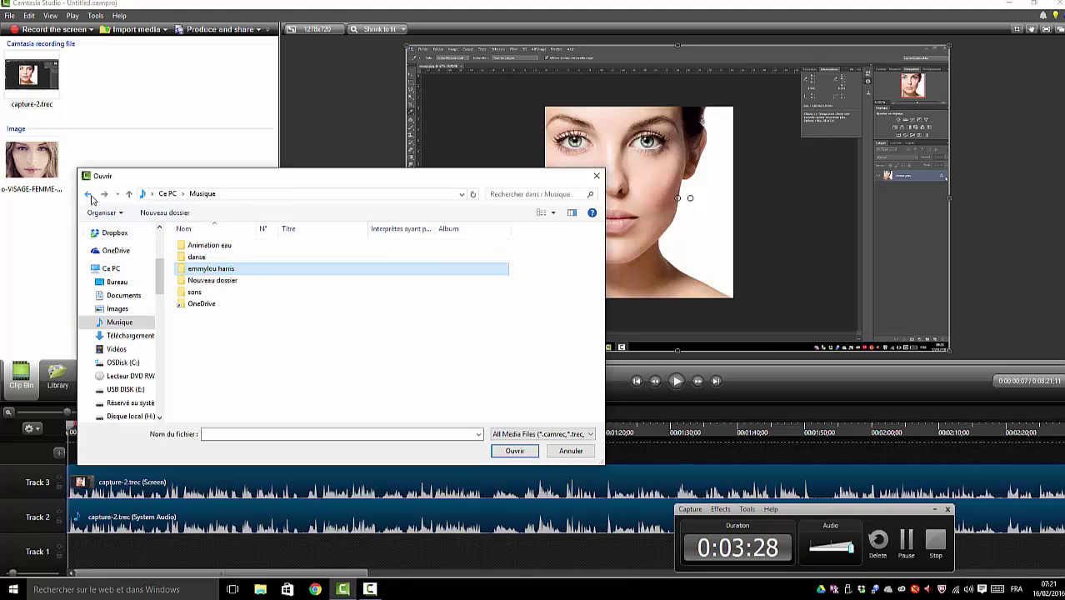
# Step: Import the sound buzzer1.mp3 from the sons folder into the clip bin
pyautogui.click(192, 295)
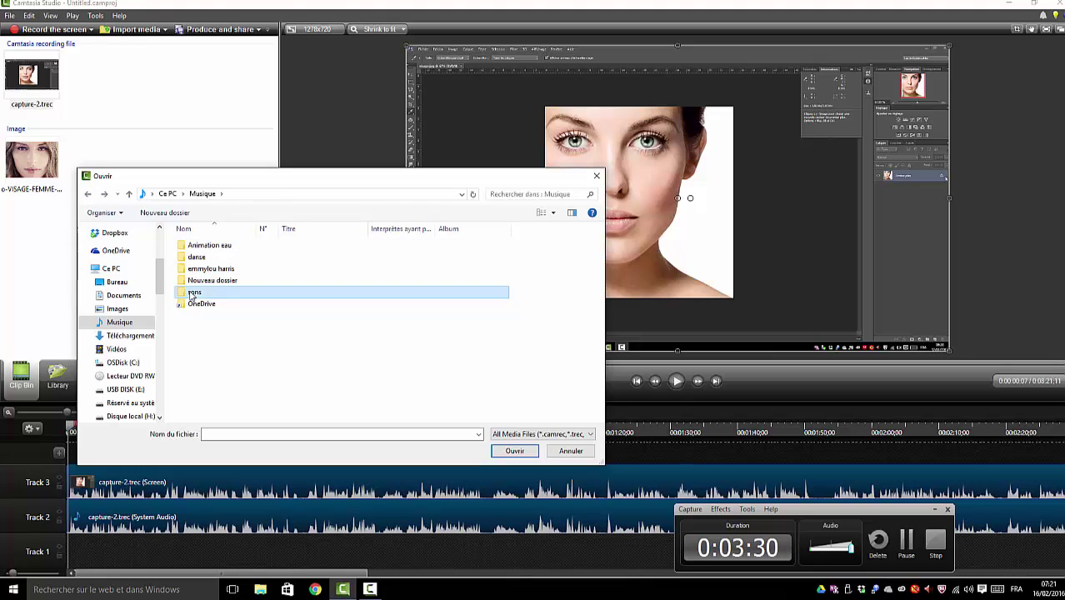
pyautogui.doubleClick(193, 295)
pyautogui.click(201, 247)
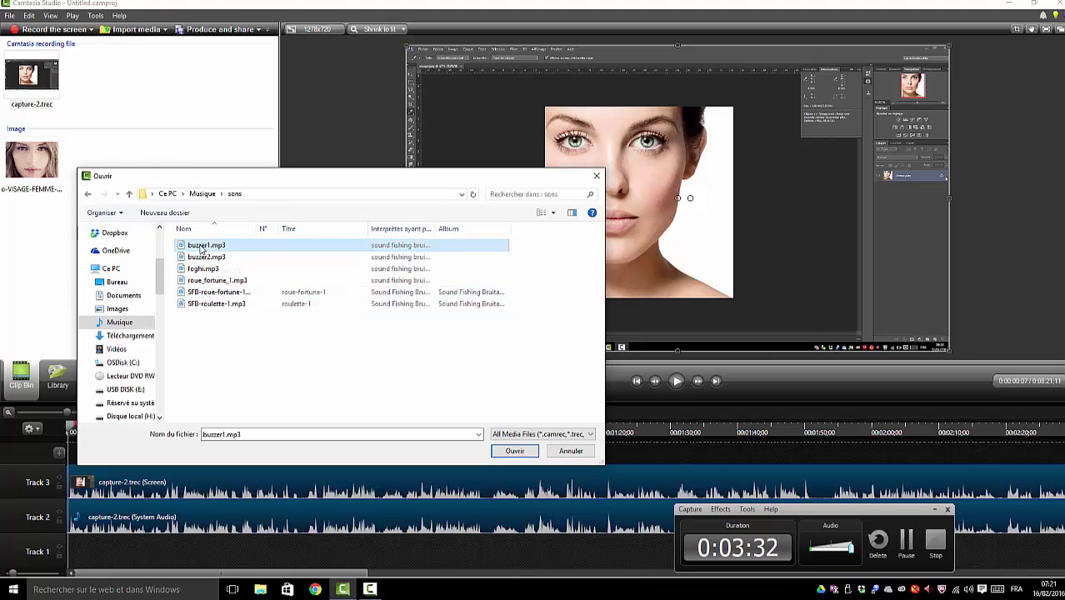
pyautogui.click(514, 451)
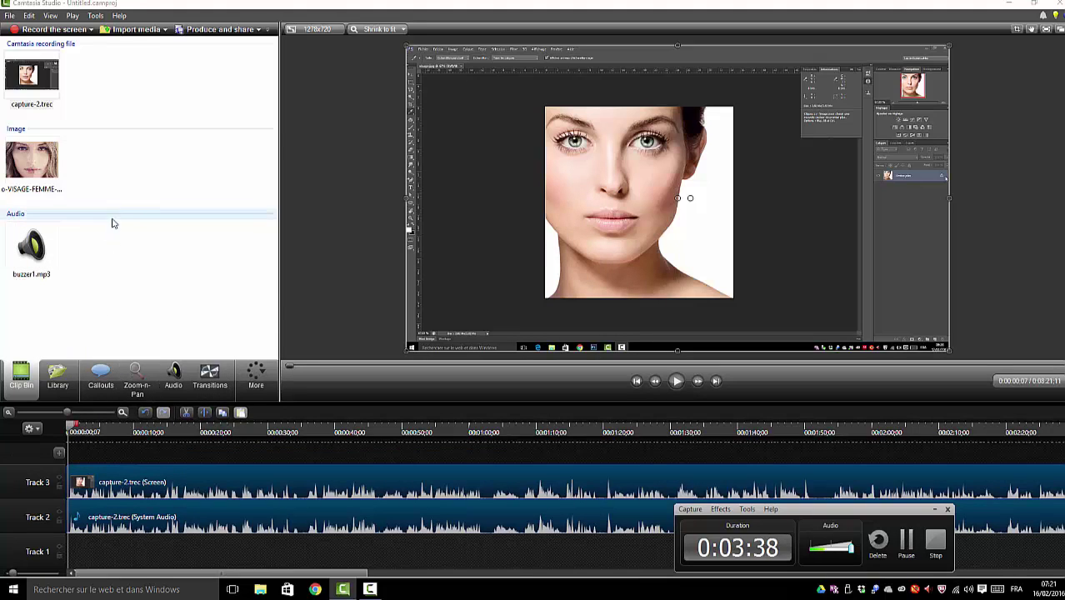
# Step: Import the MP4 video from the "1 cross Vineuil Nov 2014" folder in Vidéos into the clip bin
pyautogui.click(165, 30)
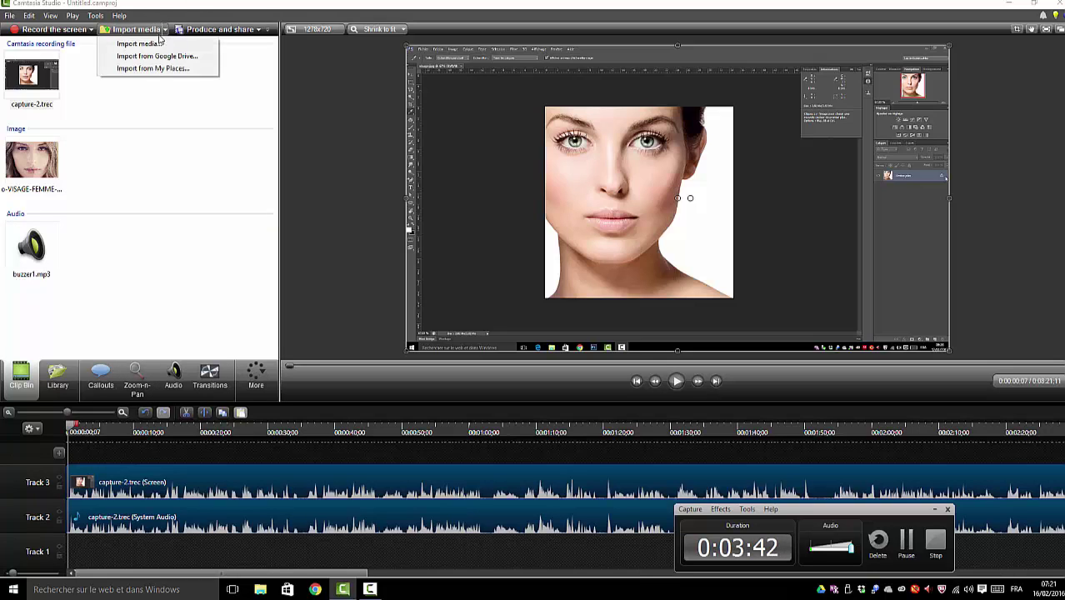
pyautogui.click(145, 42)
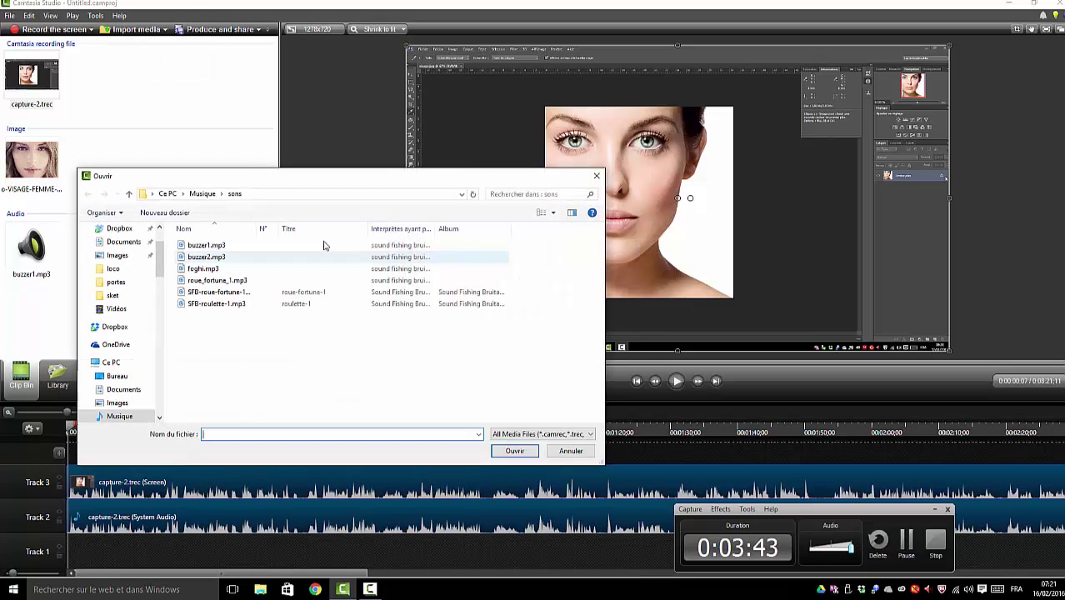
pyautogui.click(115, 309)
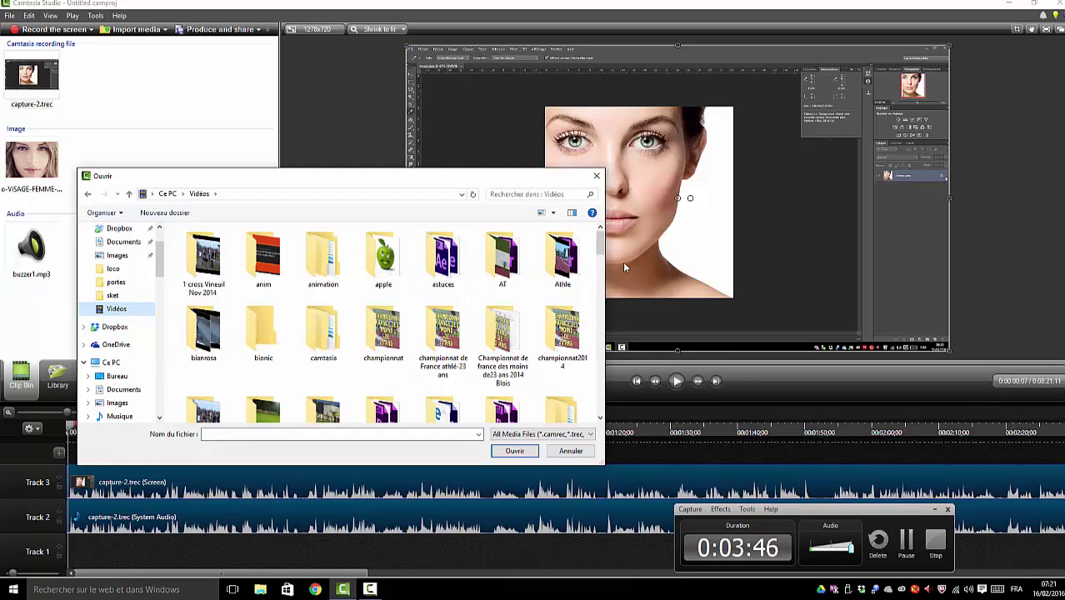
pyautogui.doubleClick(211, 264)
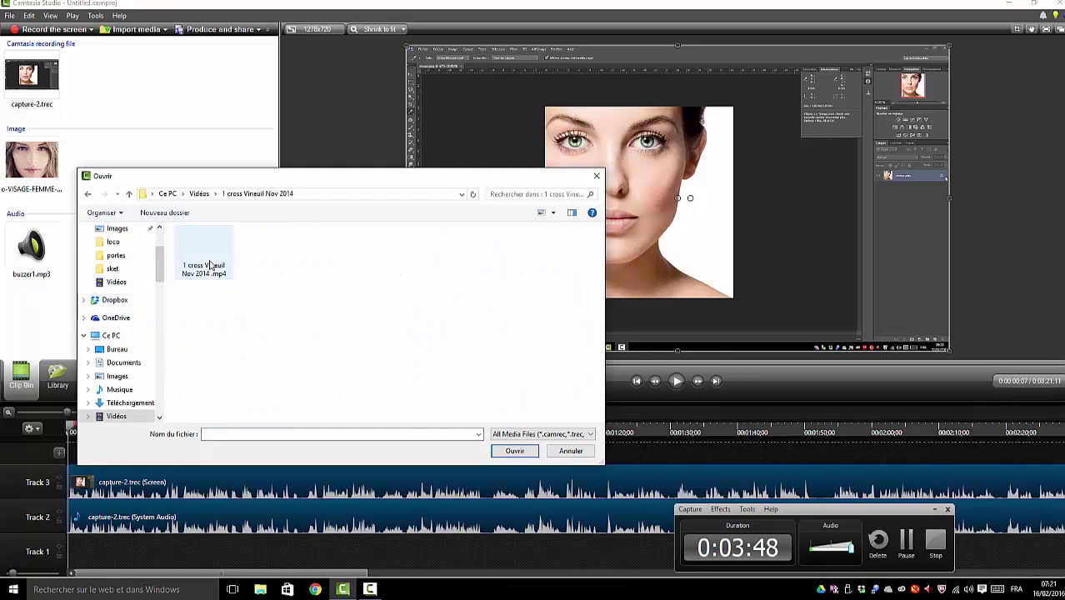
pyautogui.click(208, 253)
pyautogui.click(514, 451)
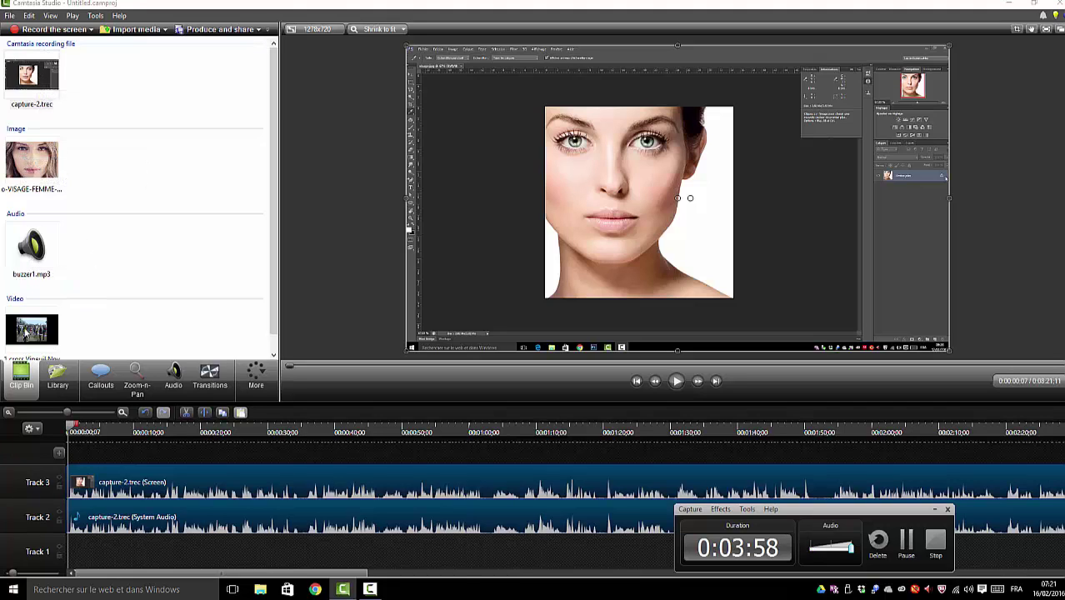
# Step: Place the o-VISAGE-FEMME image on a new Track 4 above the recording, at the start of the timeline
pyautogui.click(32, 75)
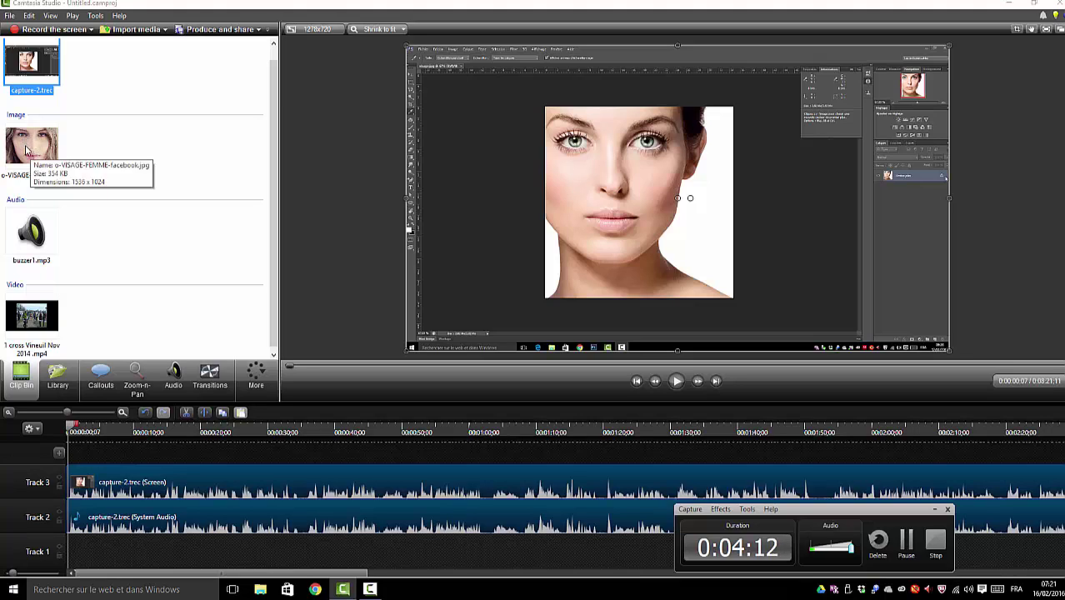
pyautogui.moveTo(26, 150); pyautogui.dragTo(70, 449)
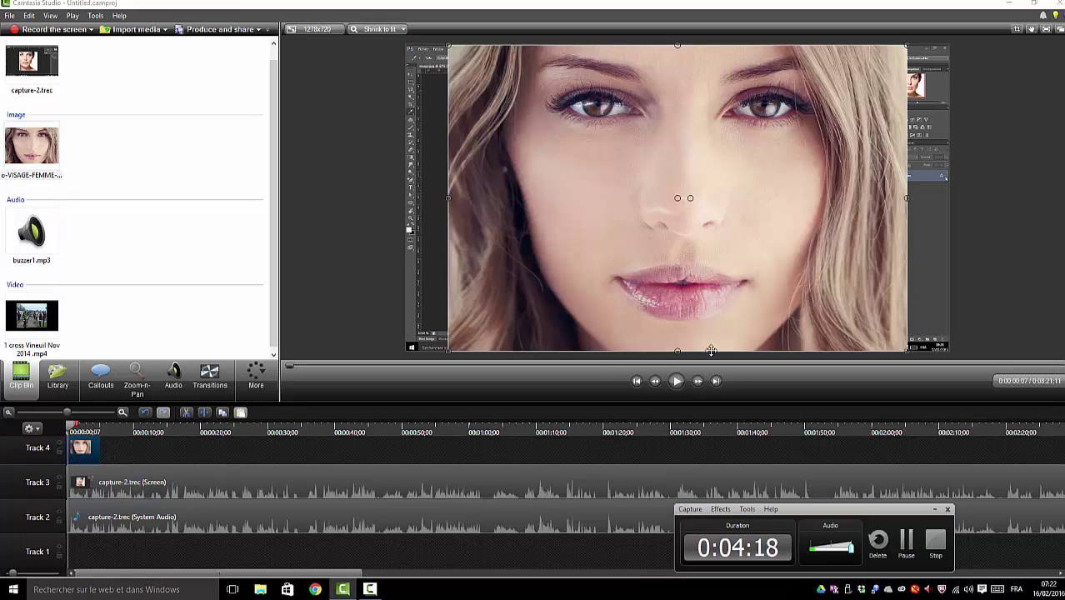
# Step: Scale the portrait image down and back up to nearly the full canvas height, and reposition it over the recording
pyautogui.moveTo(448, 351); pyautogui.dragTo(681, 197)
pyautogui.moveTo(815, 107); pyautogui.dragTo(635, 191)
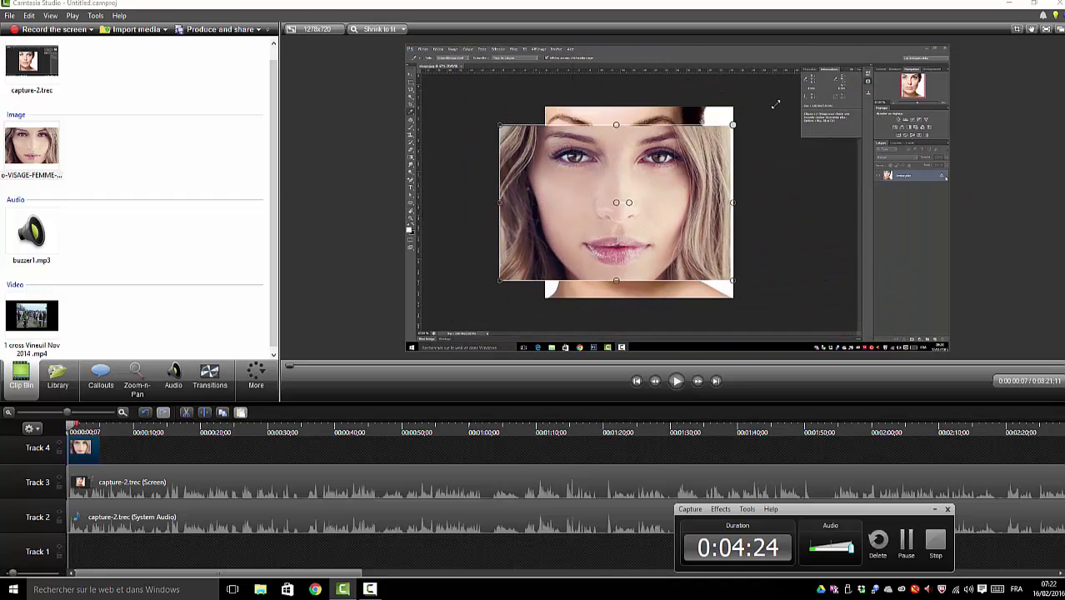
pyautogui.moveTo(726, 130); pyautogui.dragTo(850, 47)
pyautogui.moveTo(500, 280); pyautogui.dragTo(399, 346)
pyautogui.moveTo(747, 256); pyautogui.dragTo(820, 250)
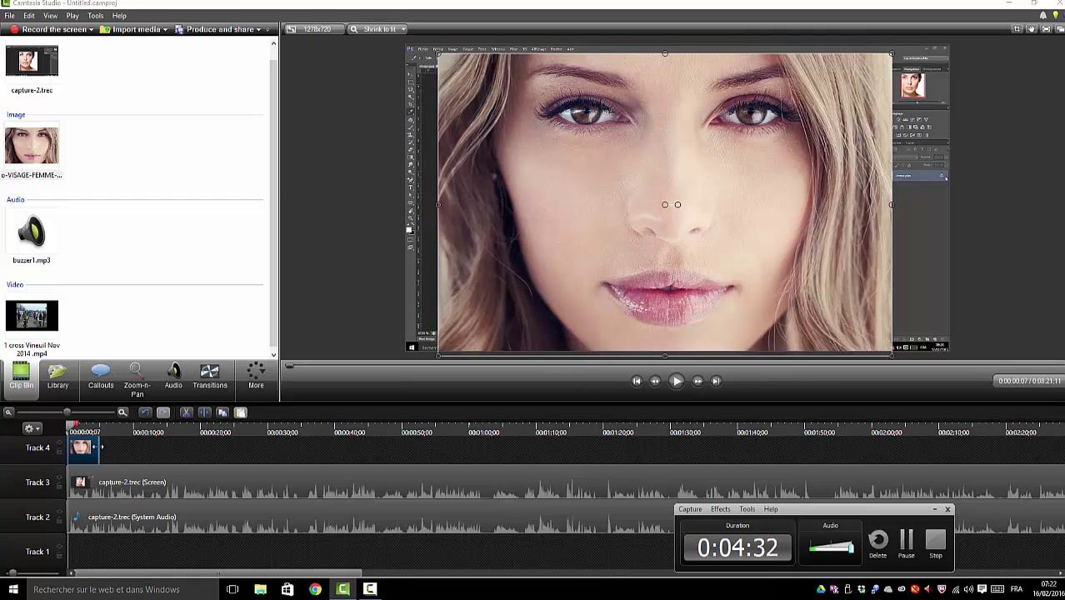
# Step: Adjust the end of the portrait image clip on Track 4 to lengthen it slightly
pyautogui.moveTo(100, 446)
pyautogui.mouseDown()
pyautogui.moveTo(238, 446)
pyautogui.moveTo(102, 446)
pyautogui.mouseUp()
pyautogui.click(329, 270)
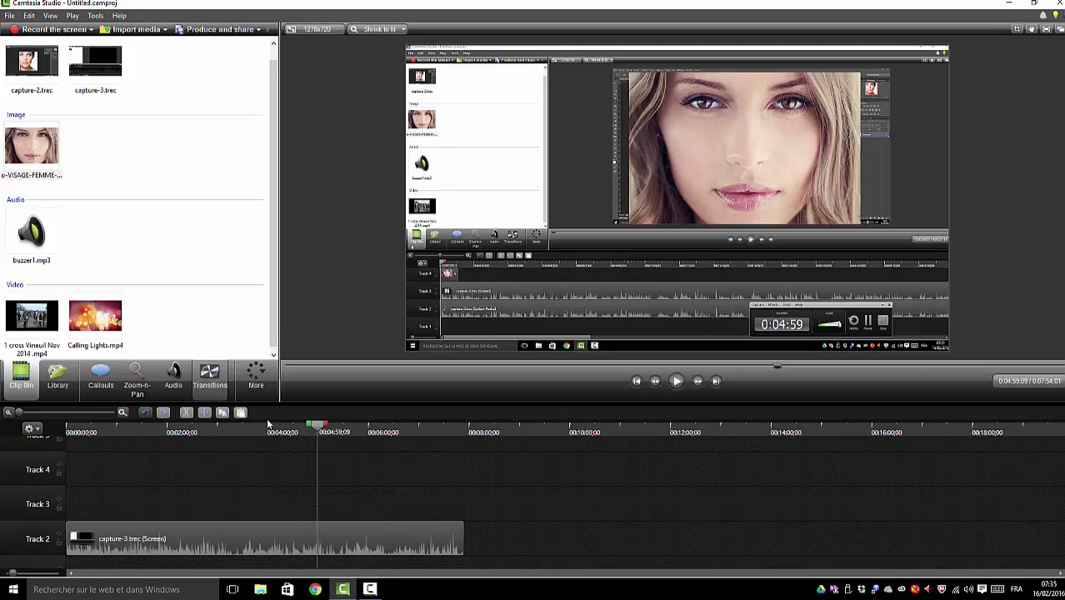
# Step: Split the capture-3.trec recording on Track 2 at 0:04:59;09 and delete the part after the cut
pyautogui.click(394, 533)
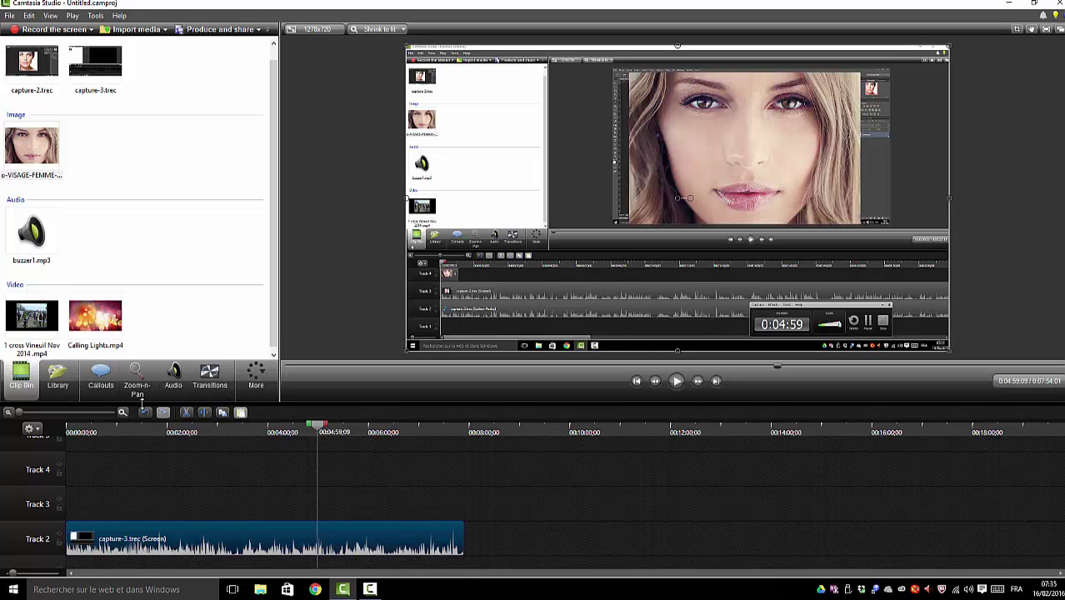
pyautogui.click(205, 417)
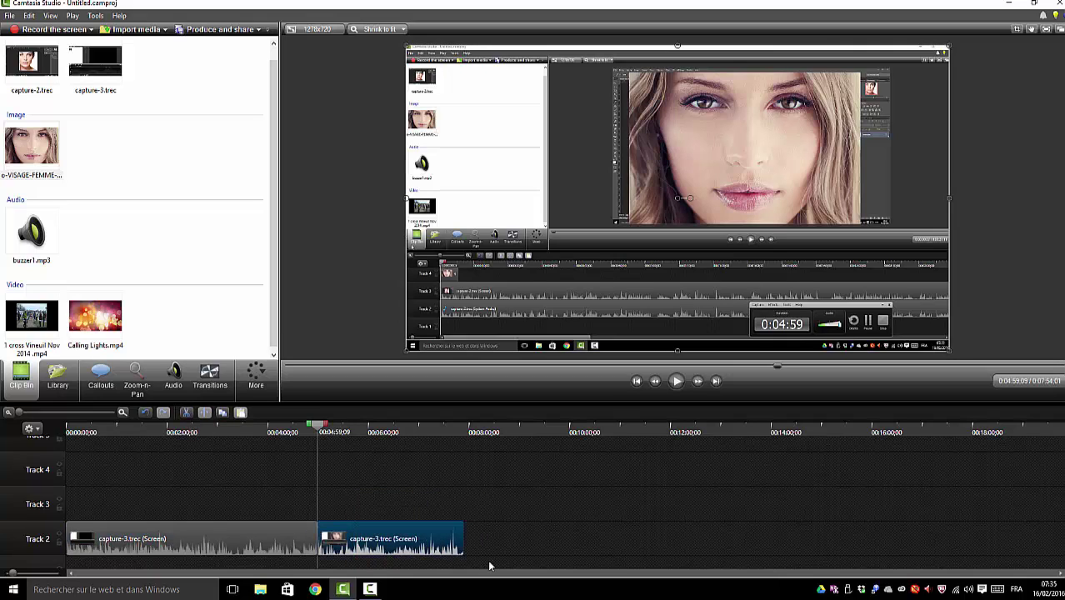
pyautogui.press('Delete')
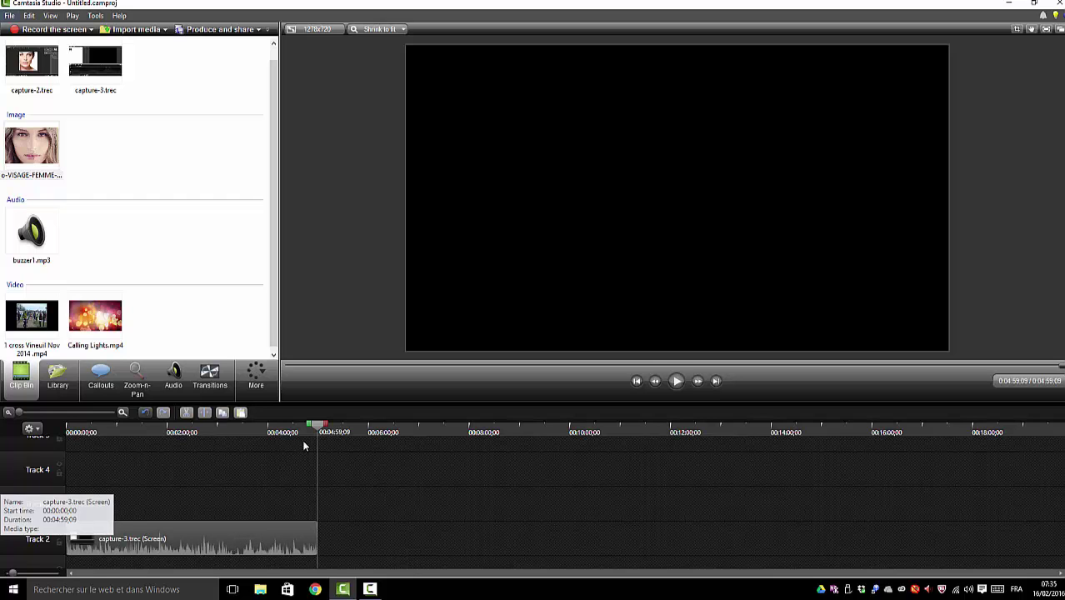
pyautogui.moveTo(317, 426); pyautogui.dragTo(318, 495)
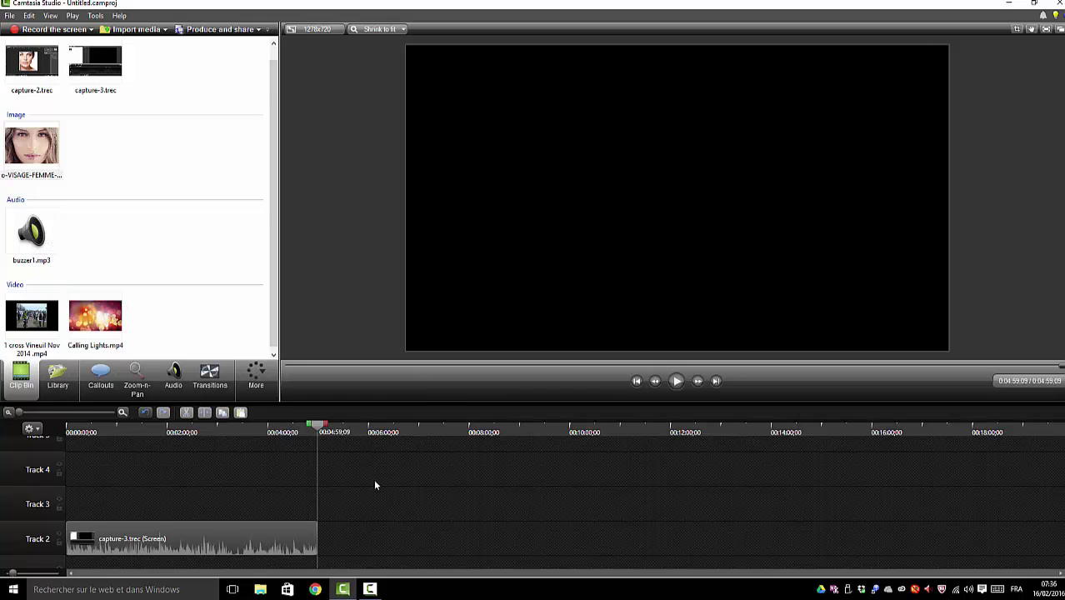
# Step: Browse the music and theme folders in the Library and collapse the Music - Amity folder
pyautogui.click(55, 376)
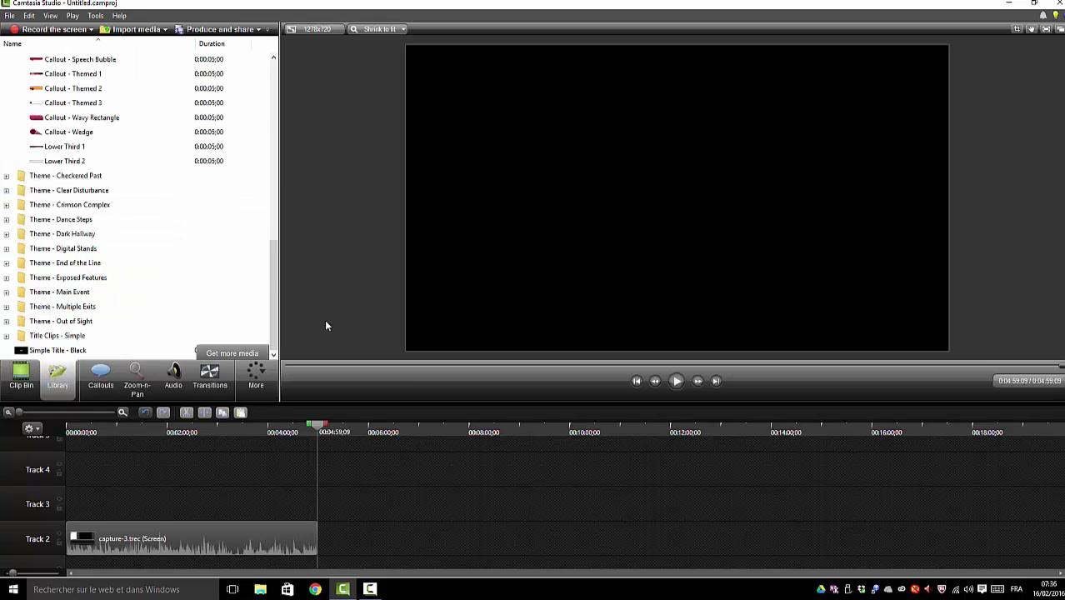
pyautogui.moveTo(273, 284); pyautogui.dragTo(265, 87)
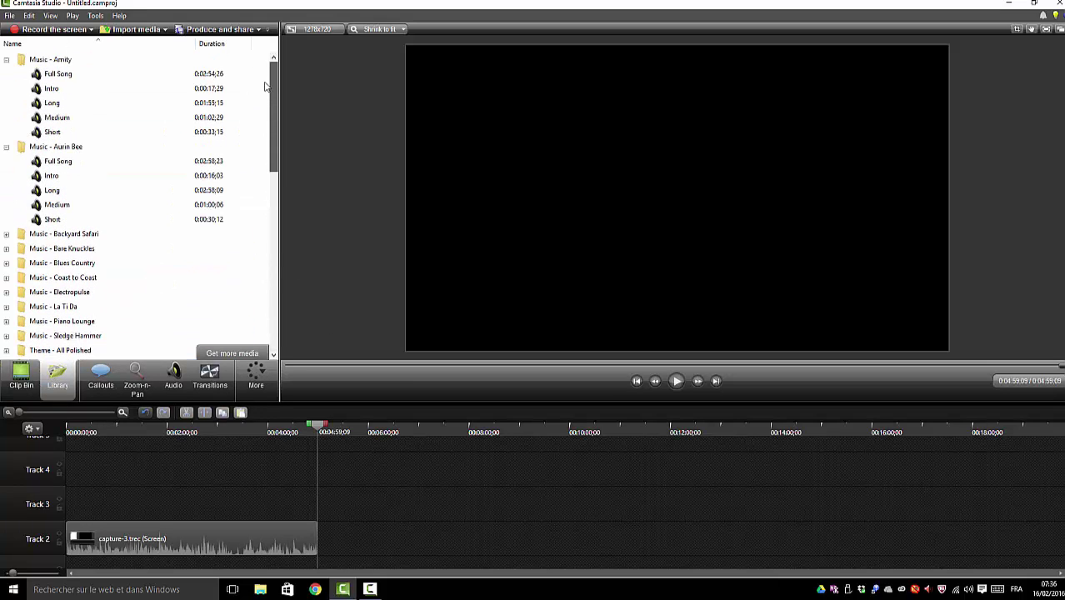
pyautogui.click(8, 60)
pyautogui.press('F2')
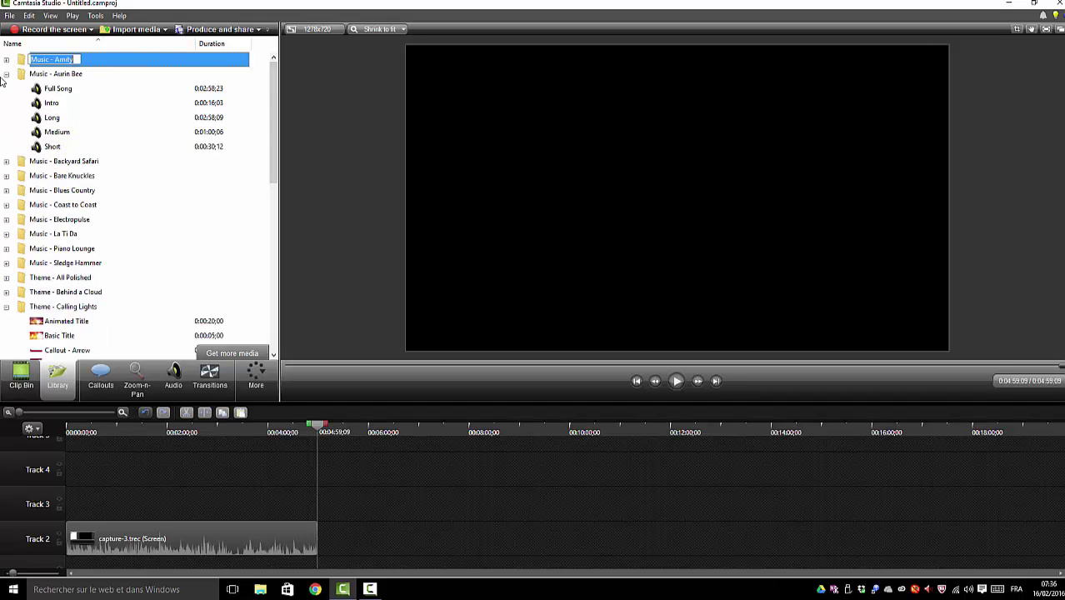
pyautogui.click(5, 78)
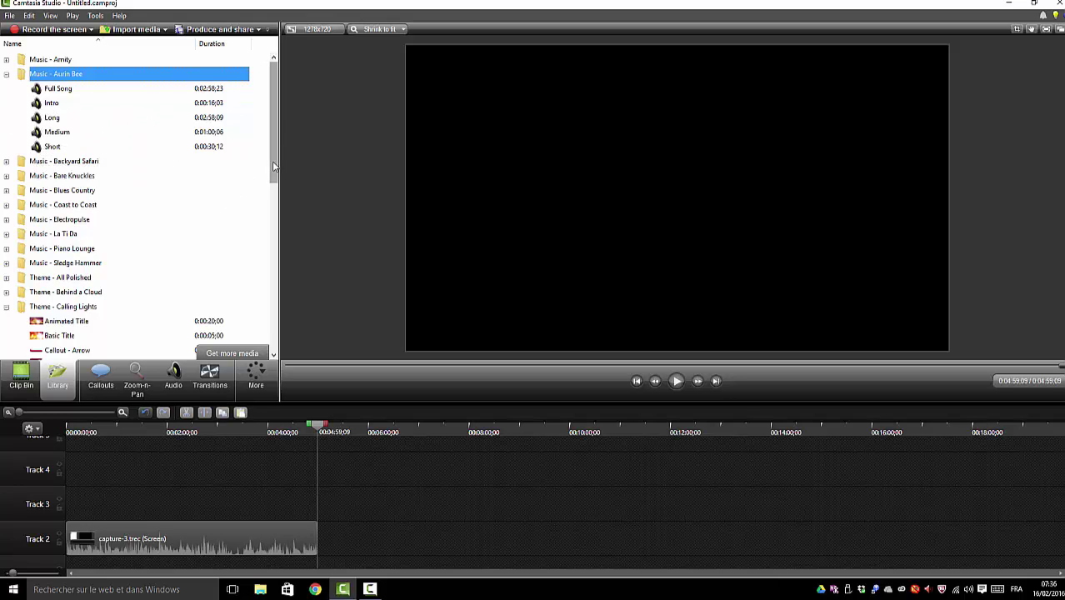
pyautogui.moveTo(273, 167); pyautogui.dragTo(270, 200)
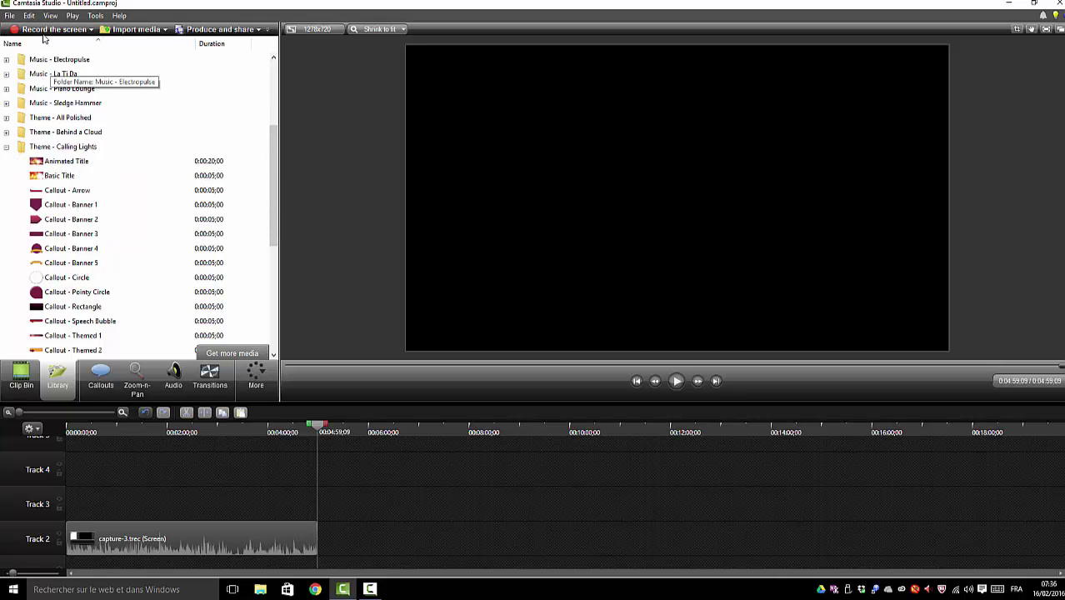
pyautogui.press('super+d')
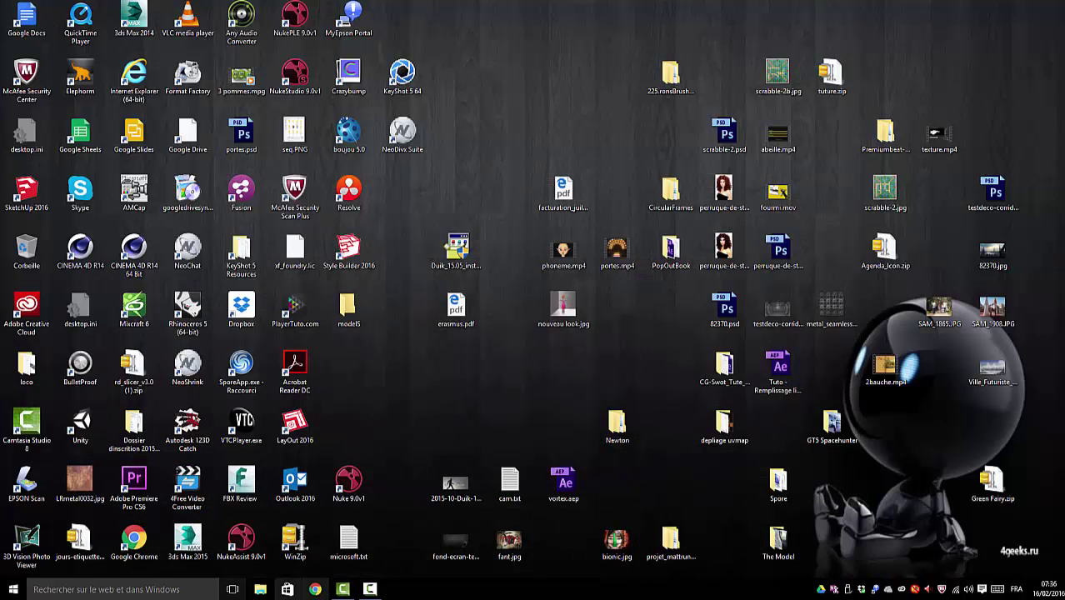
pyautogui.click(370, 589)
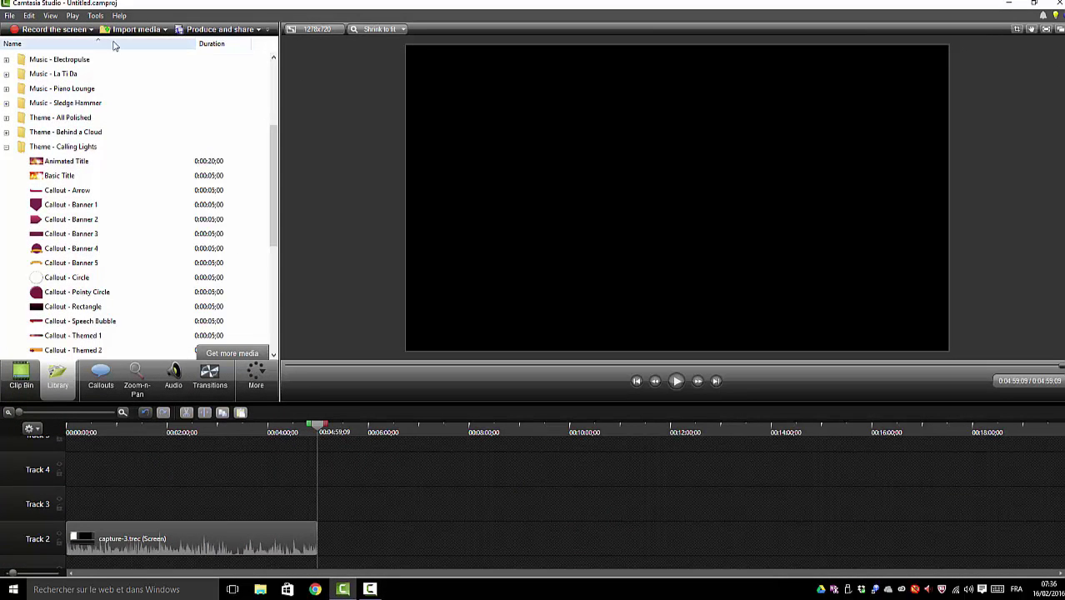
pyautogui.click(8, 17)
pyautogui.click(233, 87)
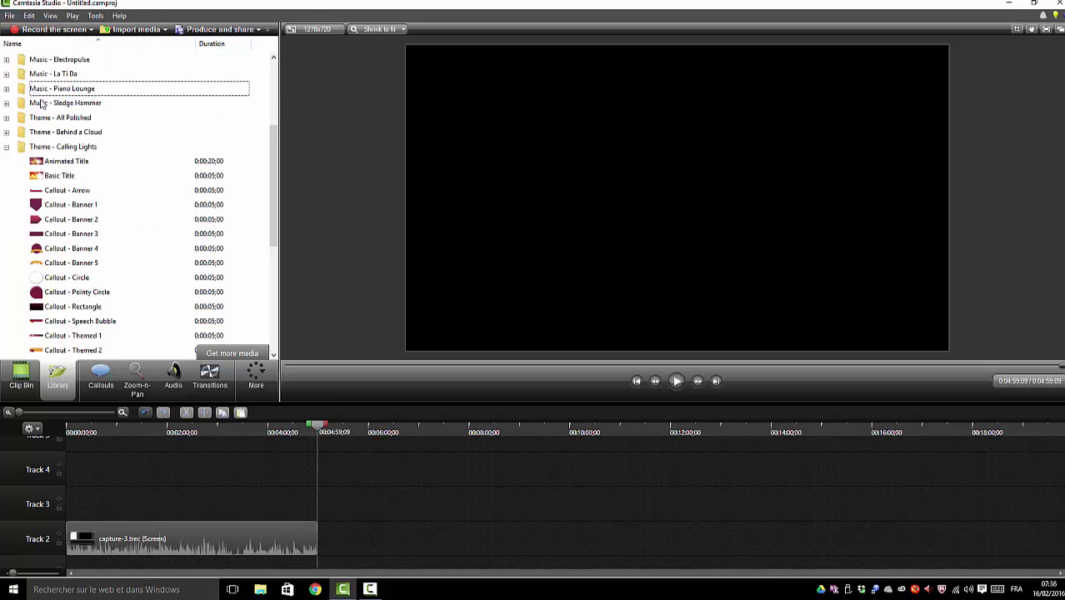
# Step: Preview the Calling Lights.mp4 video from the clip bin
pyautogui.click(20, 377)
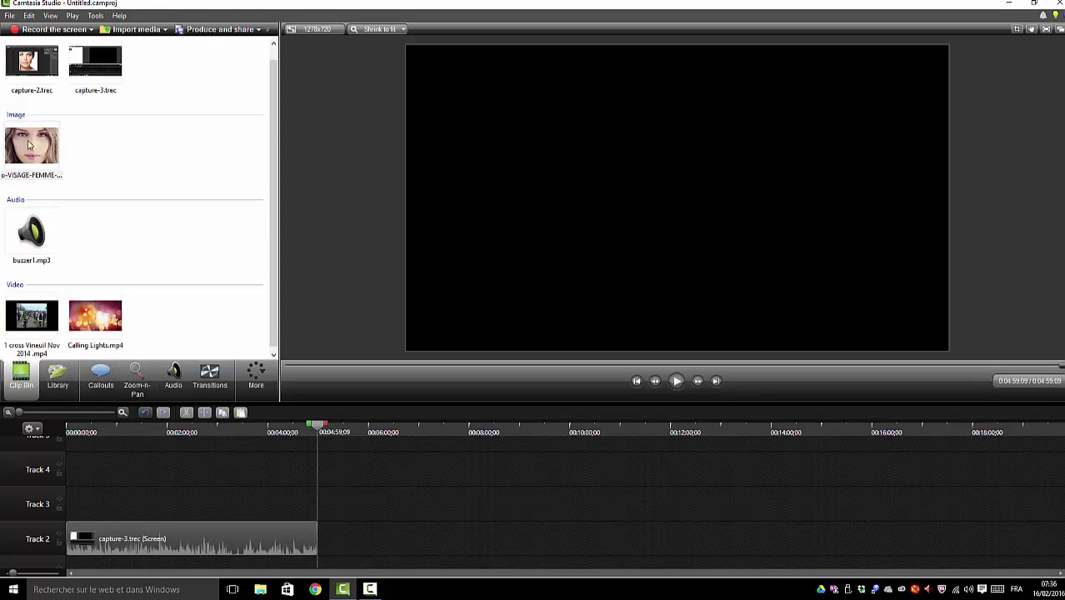
pyautogui.click(104, 326)
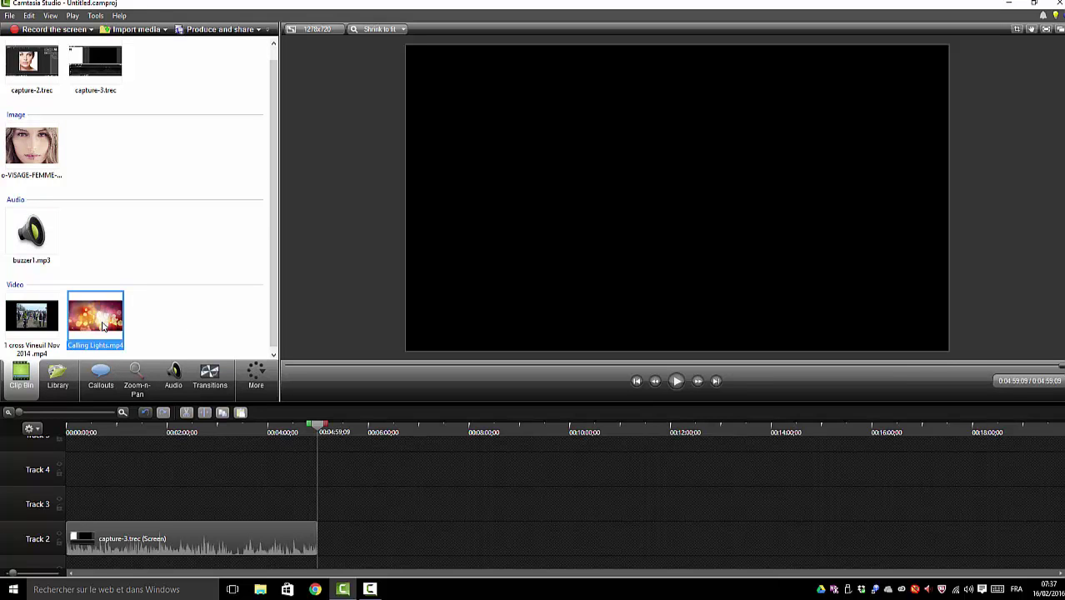
pyautogui.doubleClick(103, 326)
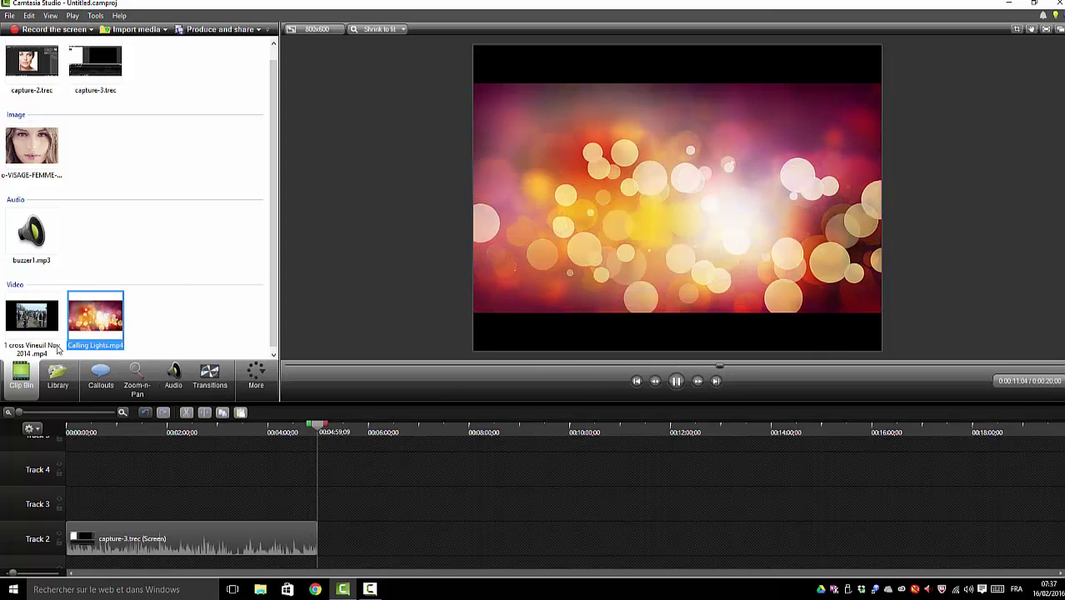
# Step: Preview the Animated Title, Basic Title and Callout - Pin 2 assets of the Library's Theme - Digital Stands folder
pyautogui.click(57, 377)
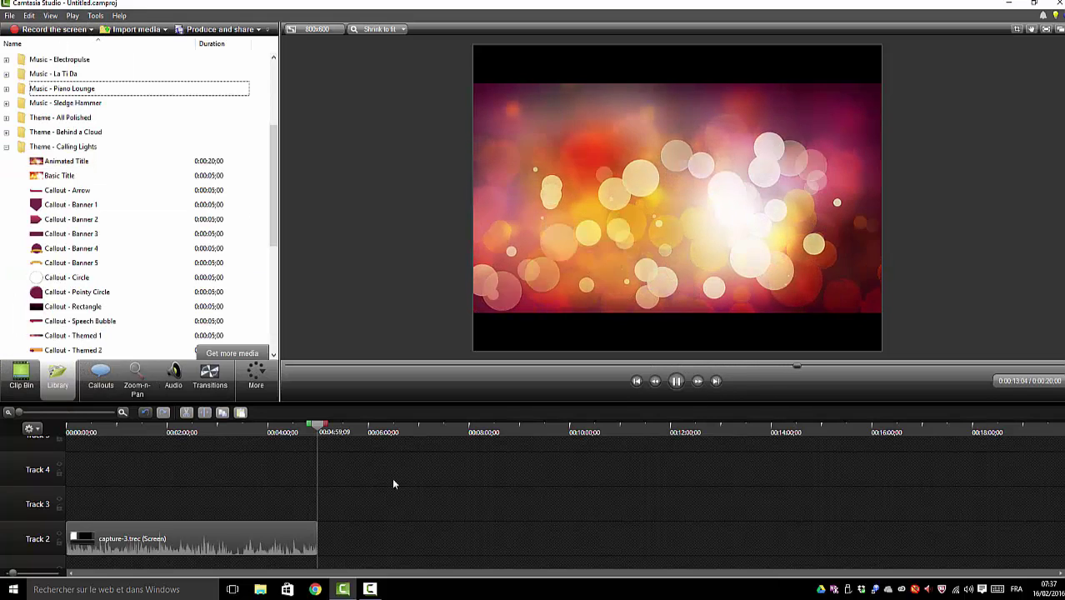
pyautogui.click(494, 457)
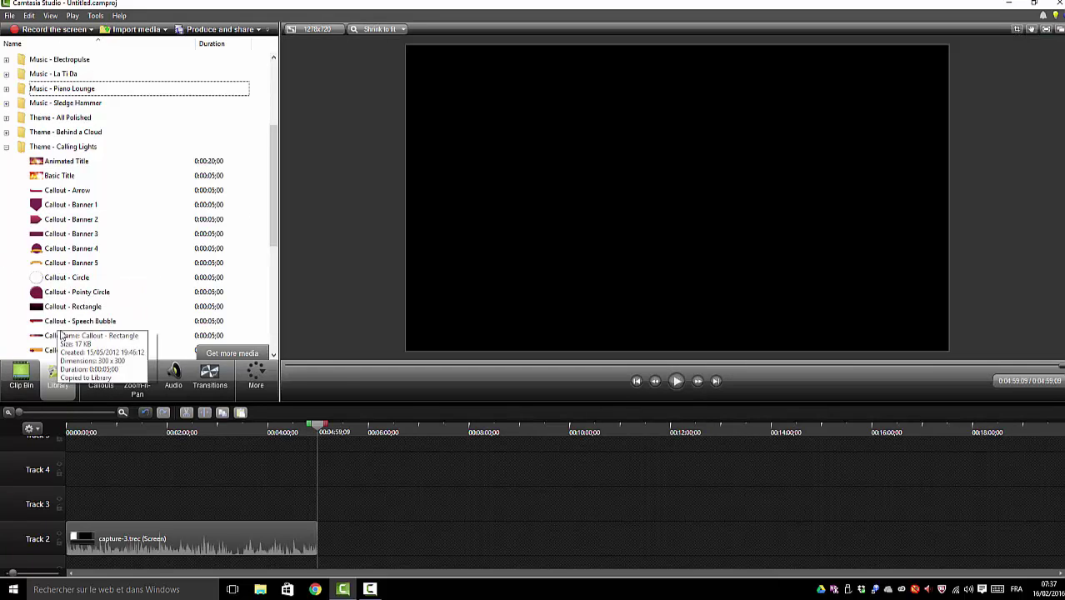
pyautogui.click(5, 148)
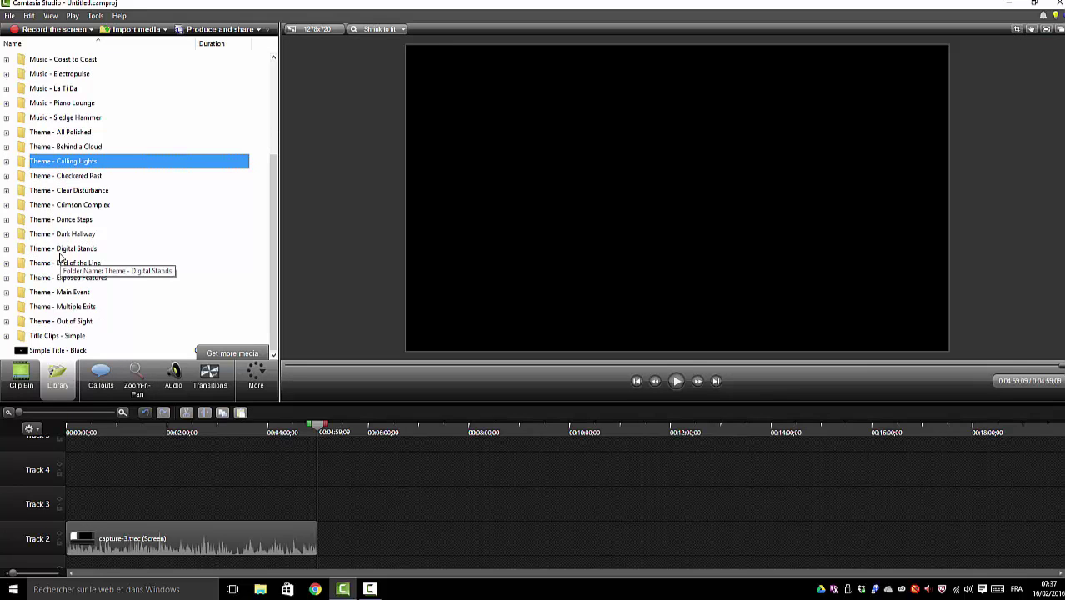
pyautogui.doubleClick(62, 248)
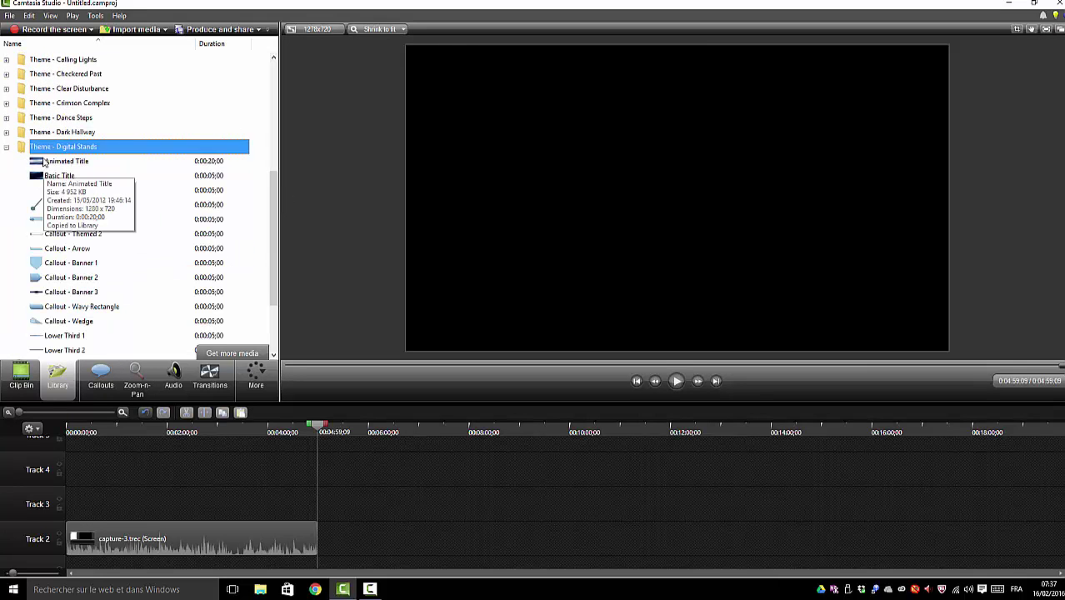
pyautogui.doubleClick(44, 162)
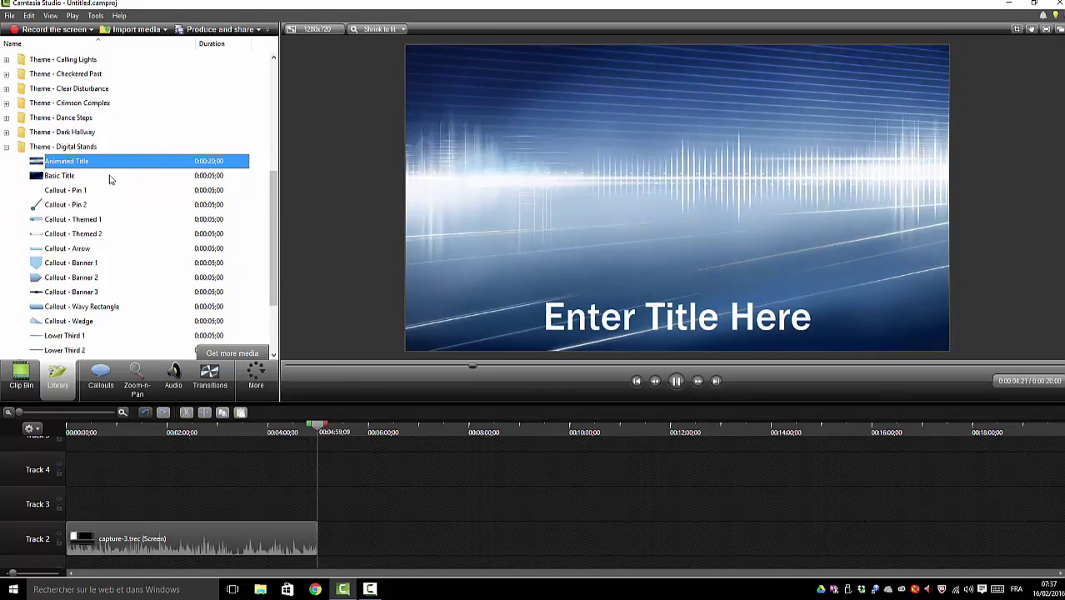
pyautogui.click(69, 177)
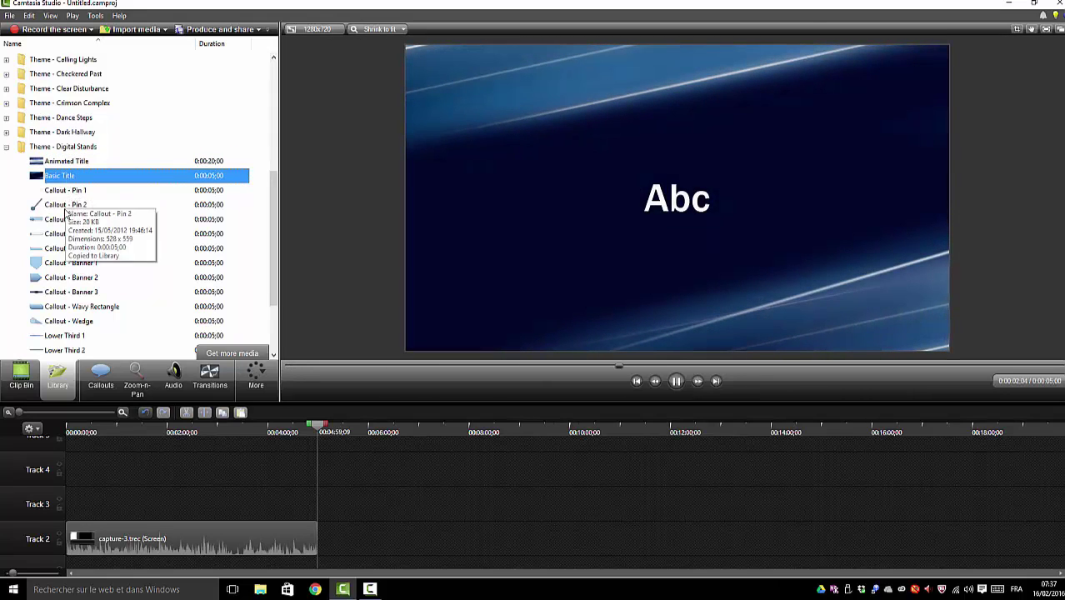
pyautogui.click(62, 207)
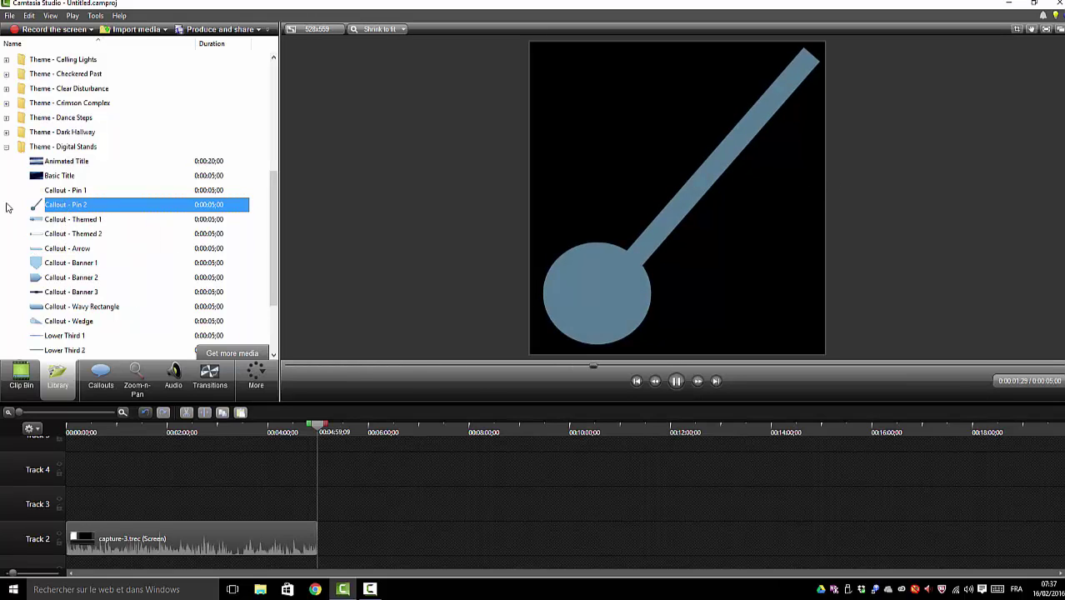
pyautogui.click(7, 147)
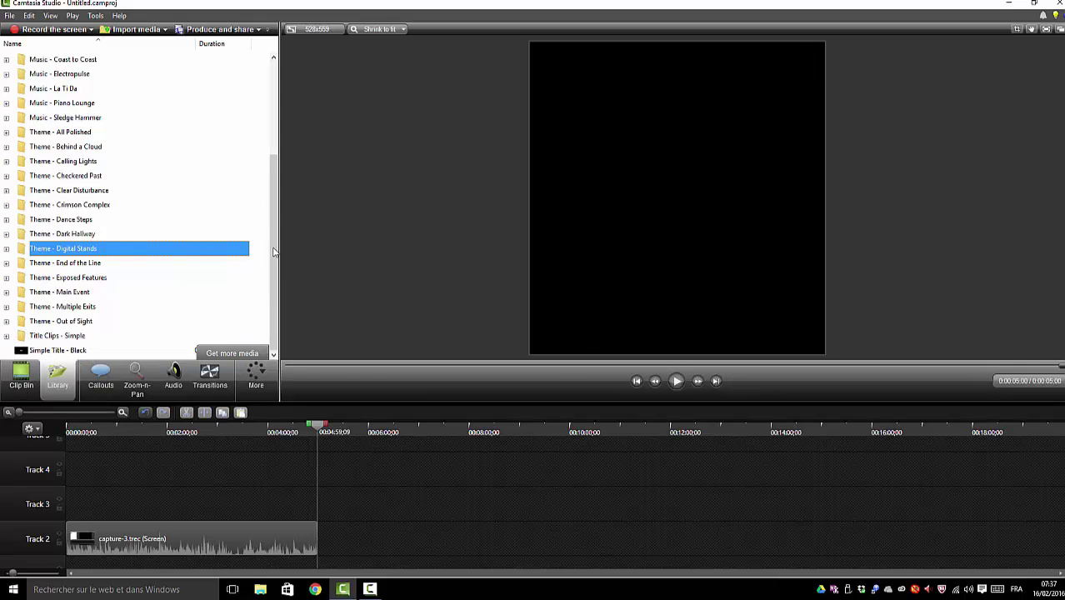
# Step: Preview the Simple Title - Black clip at the end of the Library list
pyautogui.click(48, 352)
pyautogui.click(42, 351)
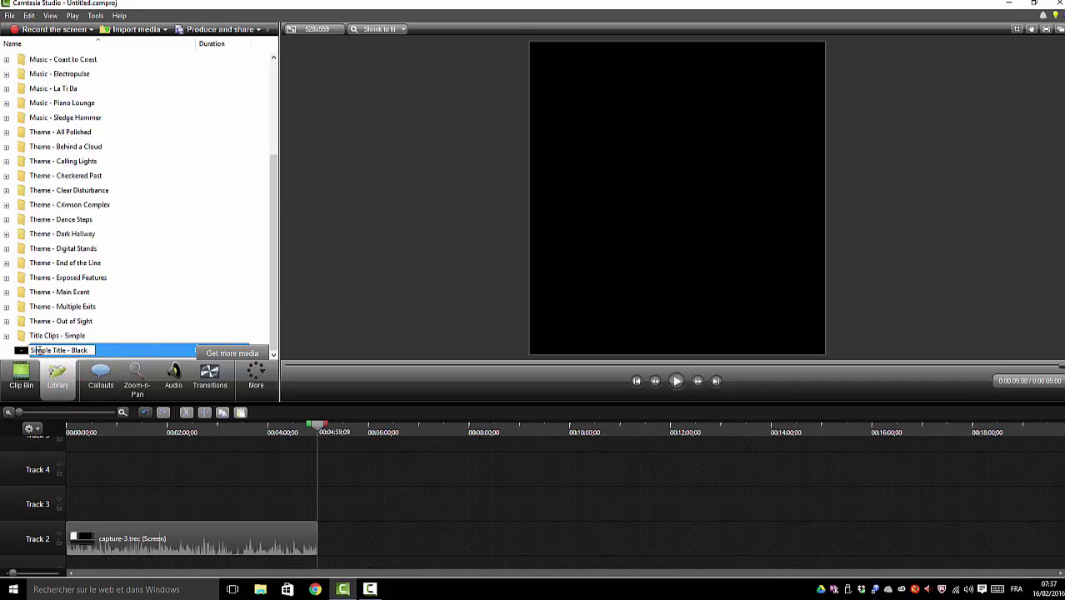
pyautogui.doubleClick(20, 352)
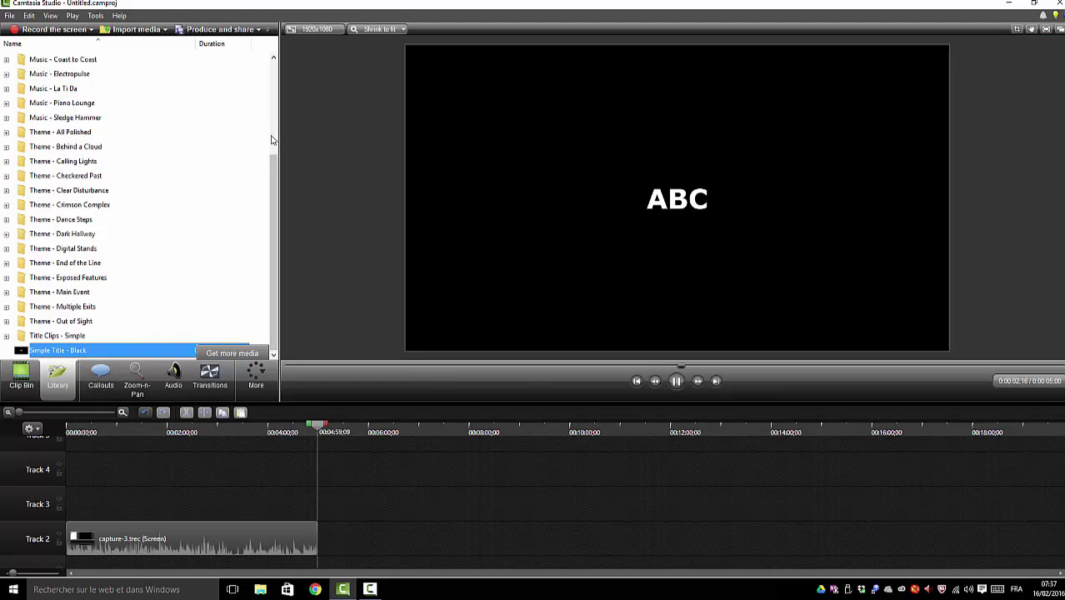
pyautogui.scroll(4, 273, 150)
pyautogui.scroll(-4, 278, 194)
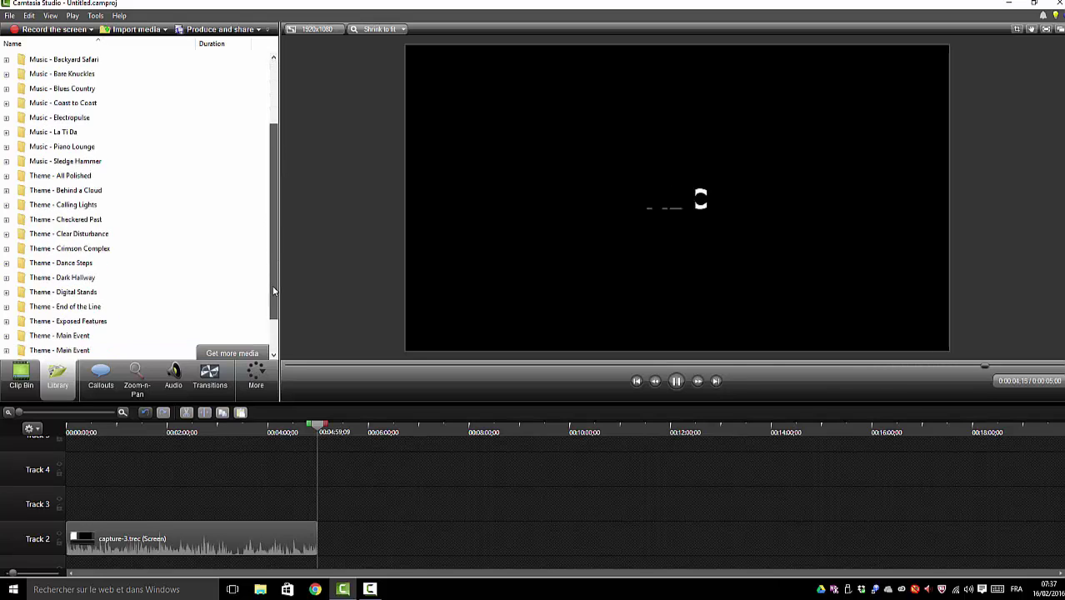
pyautogui.moveTo(61, 356)
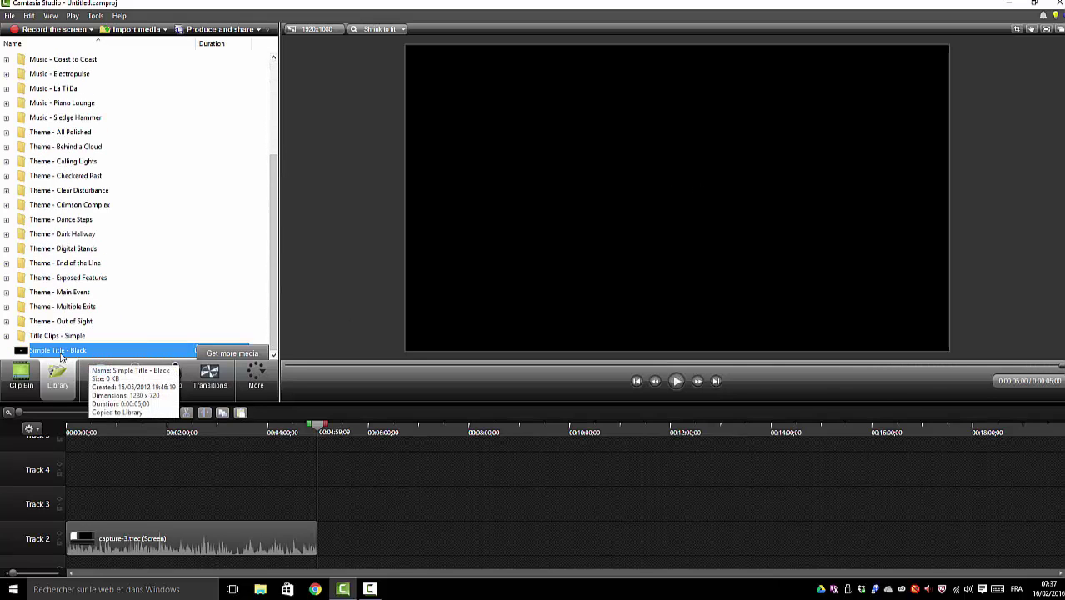
pyautogui.press('space')
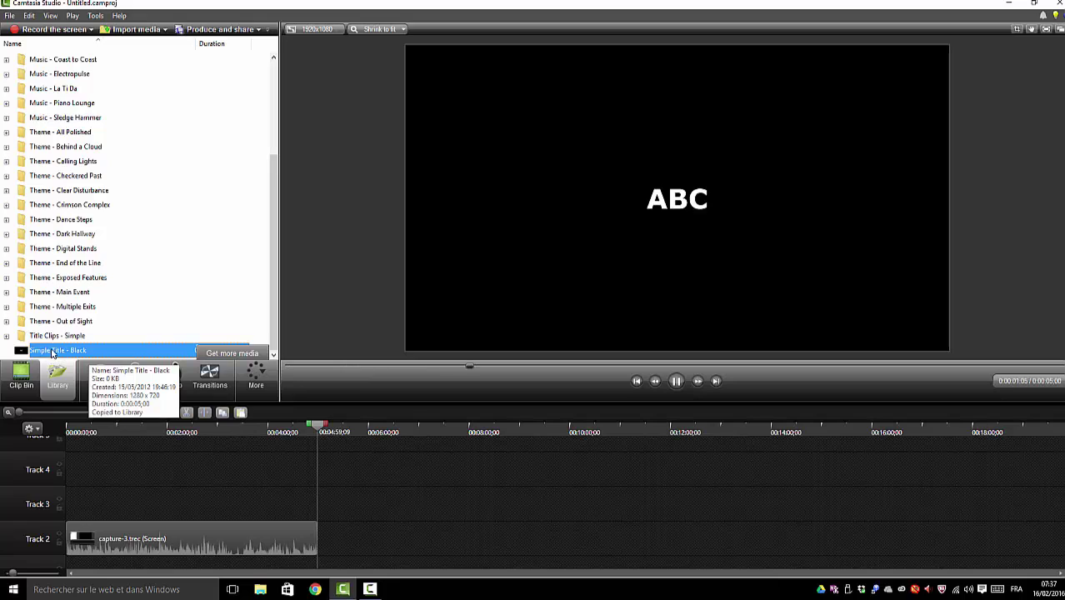
# Step: Place the Simple Title - Black clip at the start of Track 3 above the recording and lengthen it to about 34 seconds
pyautogui.moveTo(51, 352); pyautogui.dragTo(281, 506)
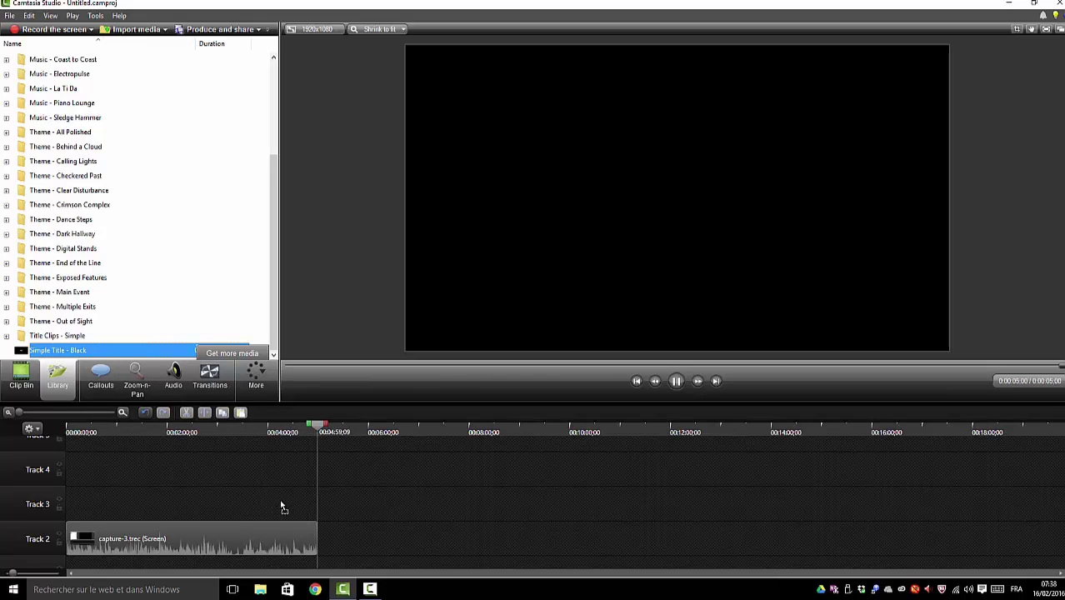
pyautogui.moveTo(73, 512); pyautogui.dragTo(75, 504)
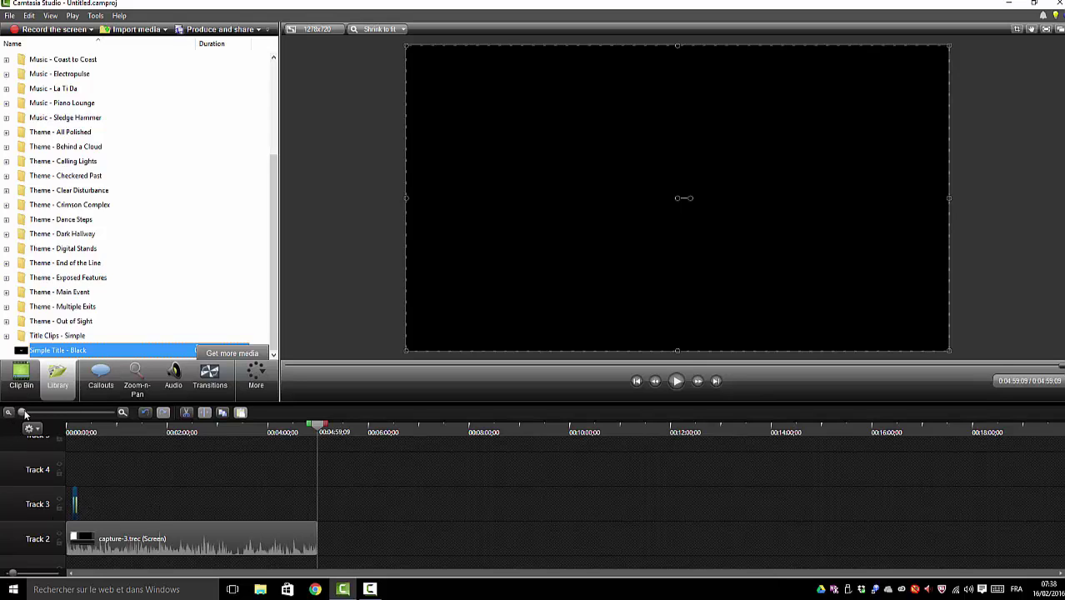
pyautogui.moveTo(25, 414); pyautogui.dragTo(60, 414)
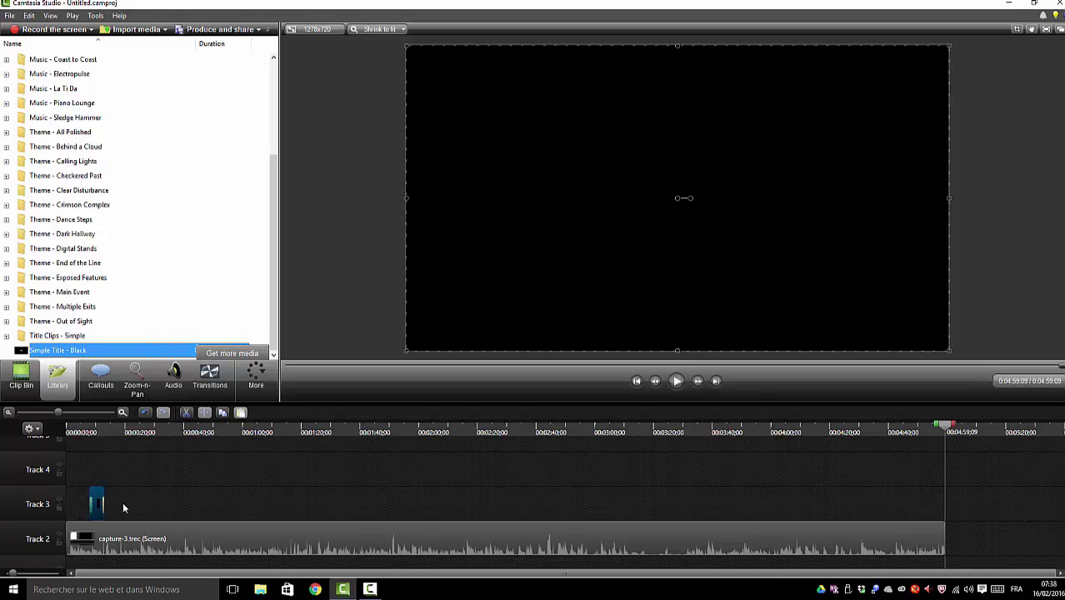
pyautogui.moveTo(104, 501); pyautogui.dragTo(125, 500)
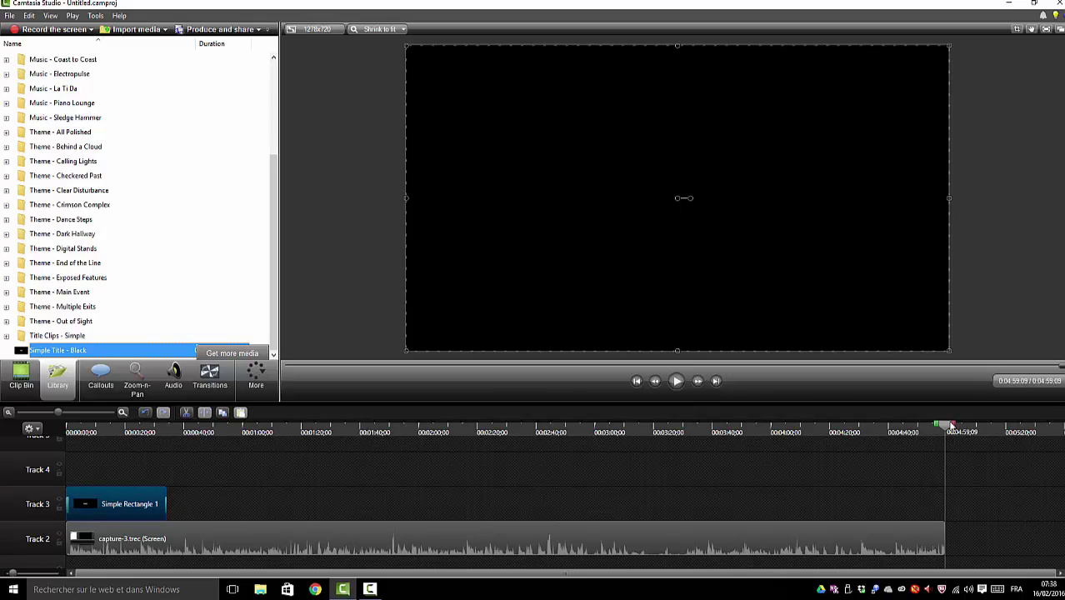
# Step: Move the playhead to about 10 seconds and replace the title's placeholder text on Track 3 with "Le texte"
pyautogui.moveTo(952, 425); pyautogui.dragTo(98, 427)
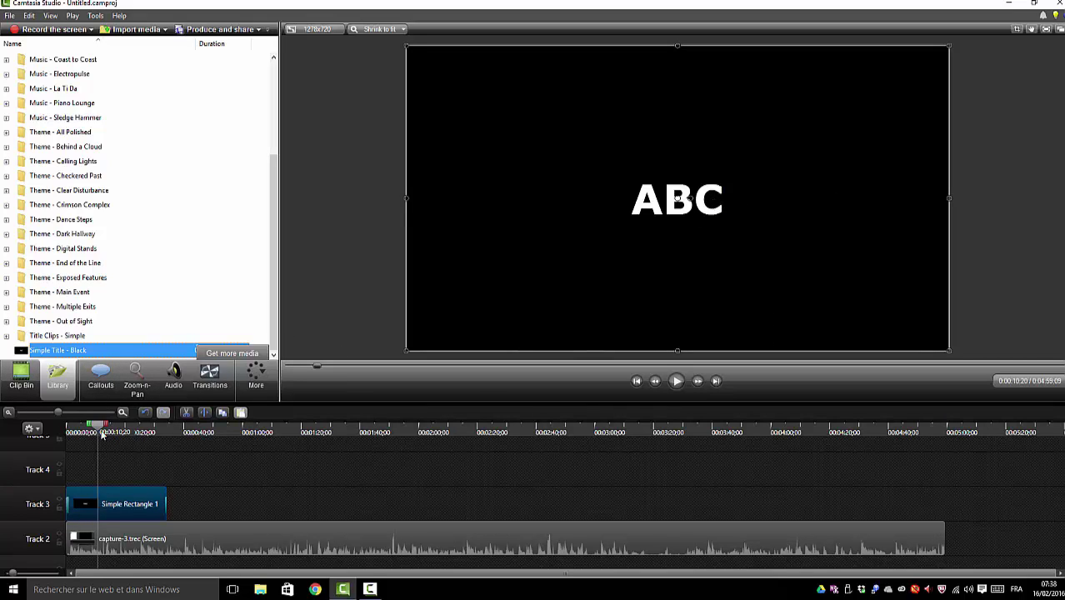
pyautogui.click(100, 376)
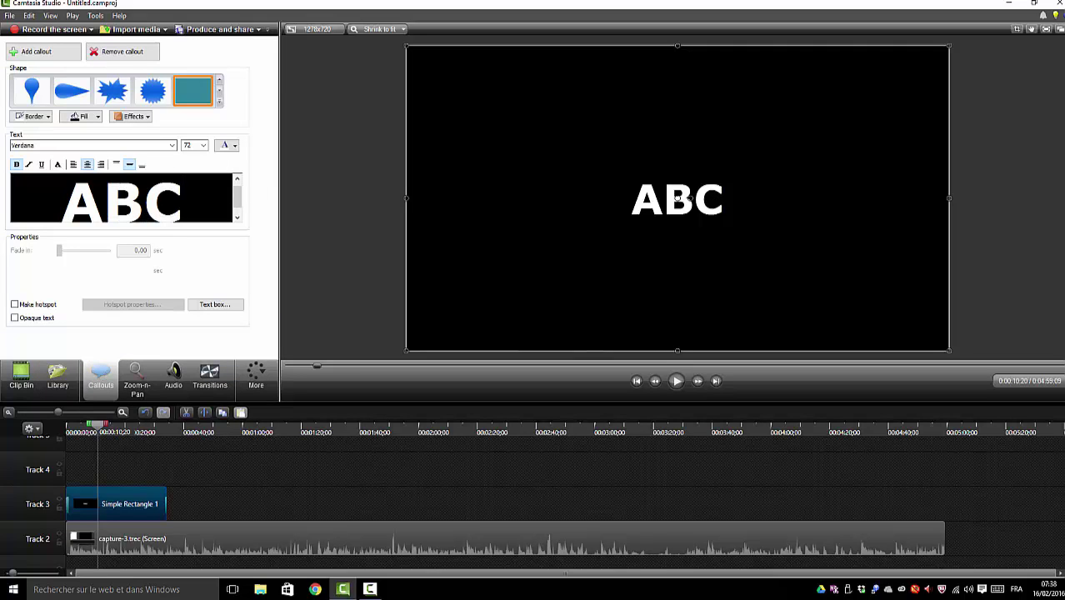
pyautogui.press('BackSpace')
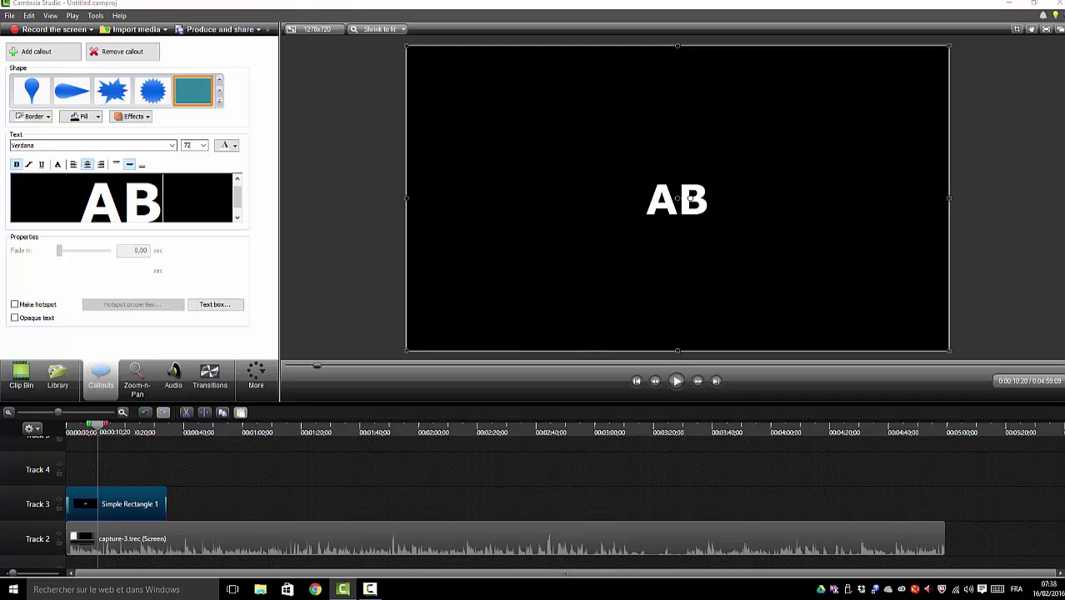
pyautogui.press('BackSpace')
pyautogui.press('BackSpace')
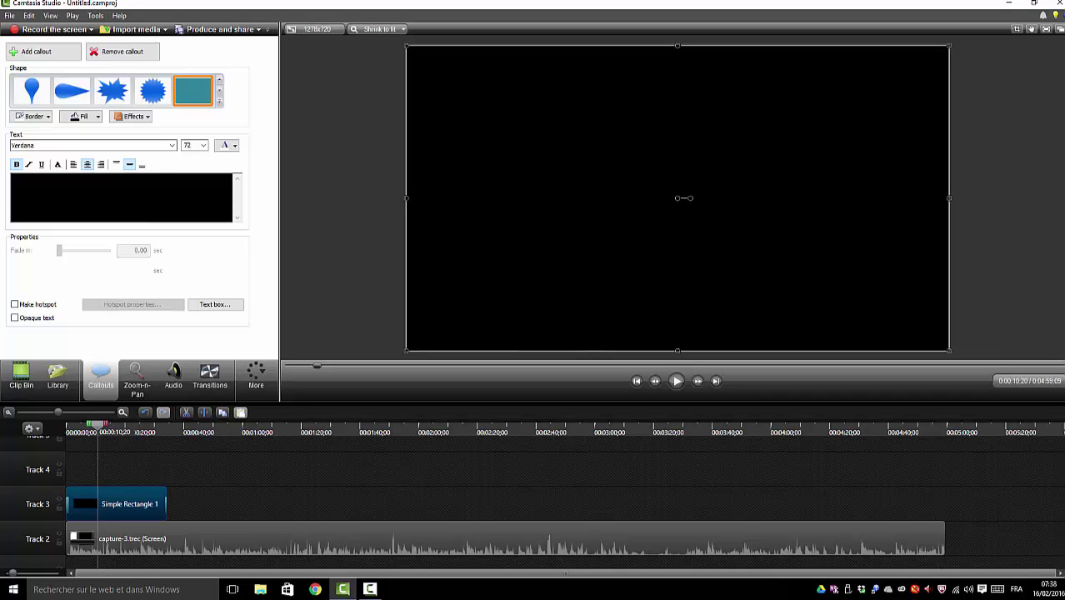
pyautogui.write('L')
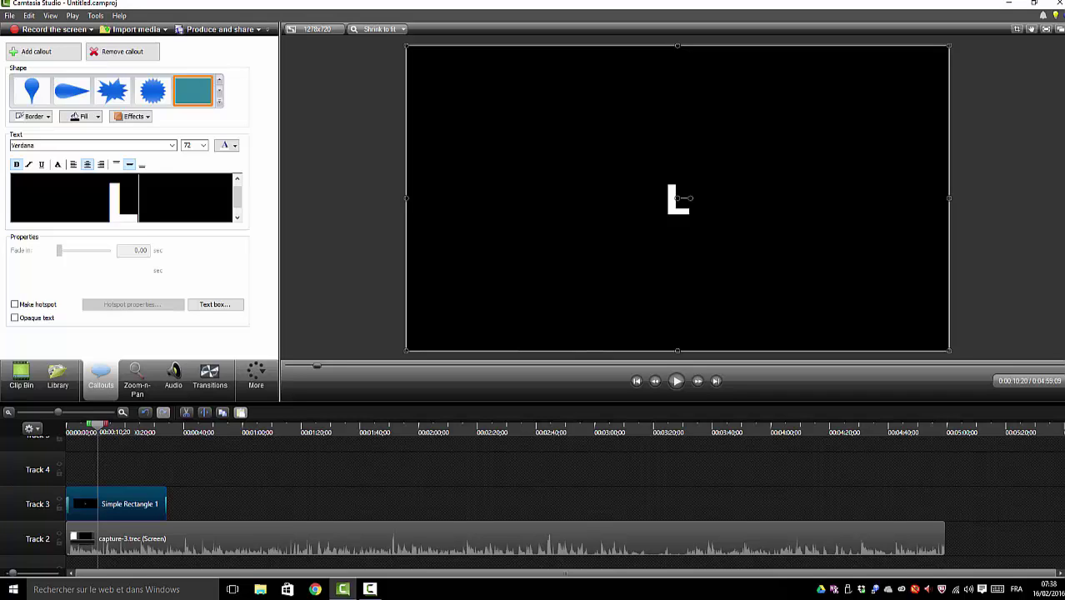
pyautogui.write('e te')
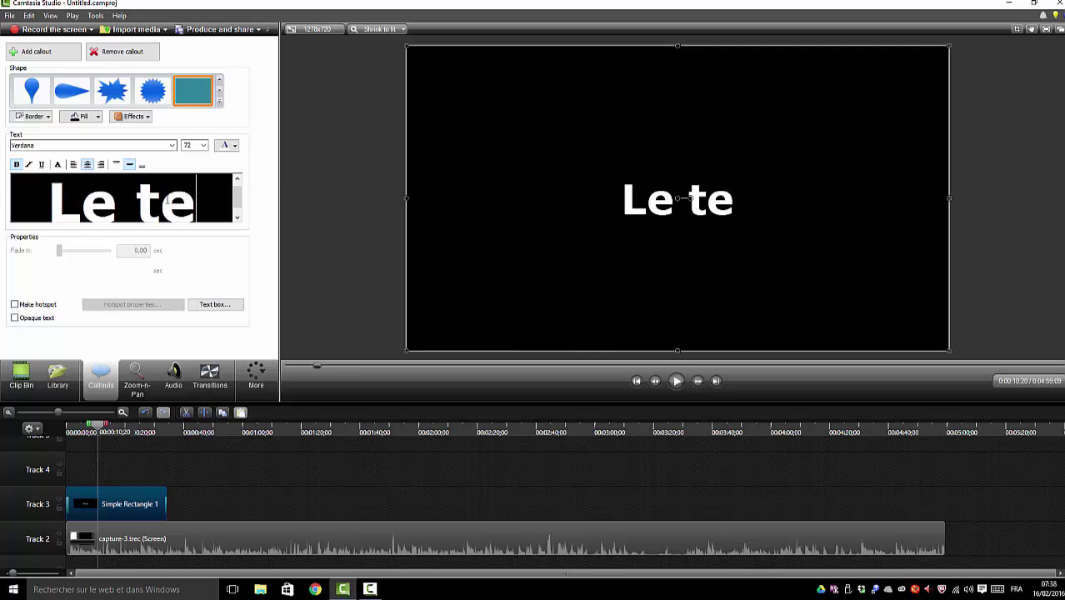
pyautogui.write('xte')
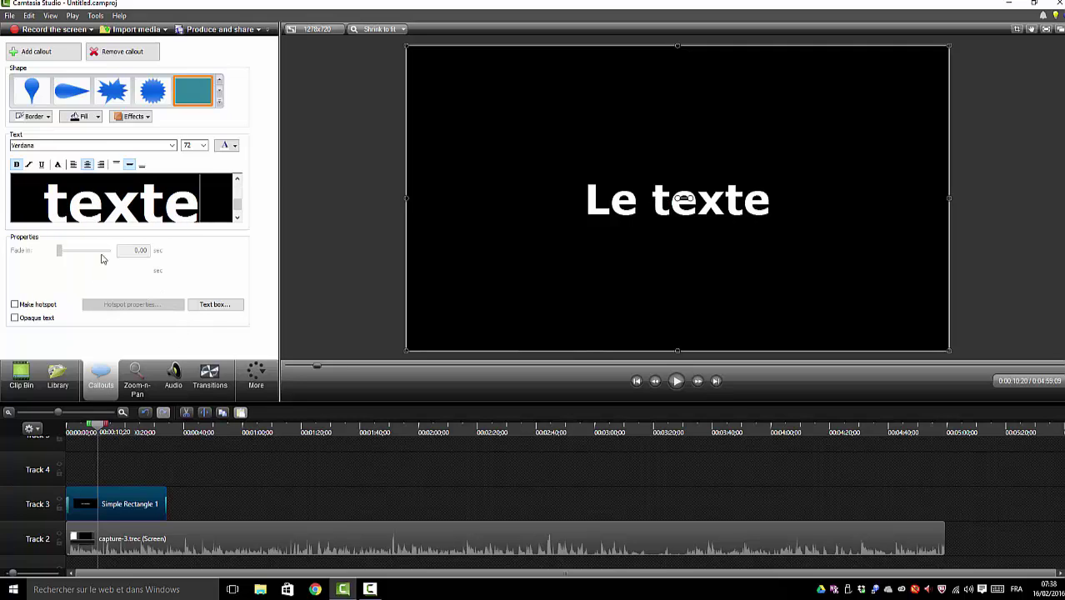
# Step: Set the title callout to no fill and move it slightly upward over the recording on the canvas
pyautogui.click(202, 146)
pyautogui.click(166, 149)
pyautogui.click(96, 118)
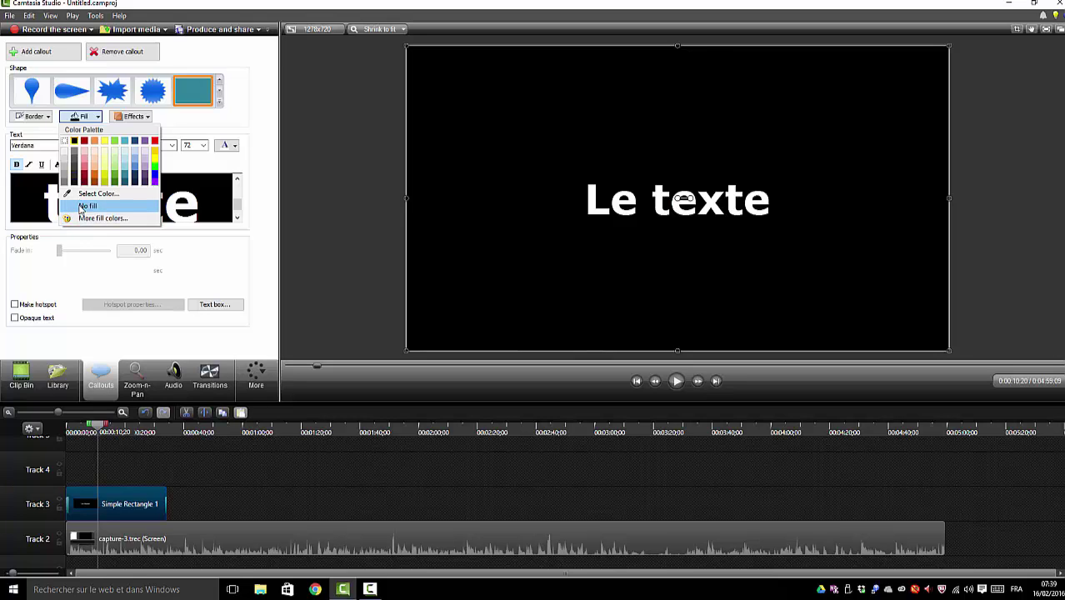
pyautogui.click(81, 207)
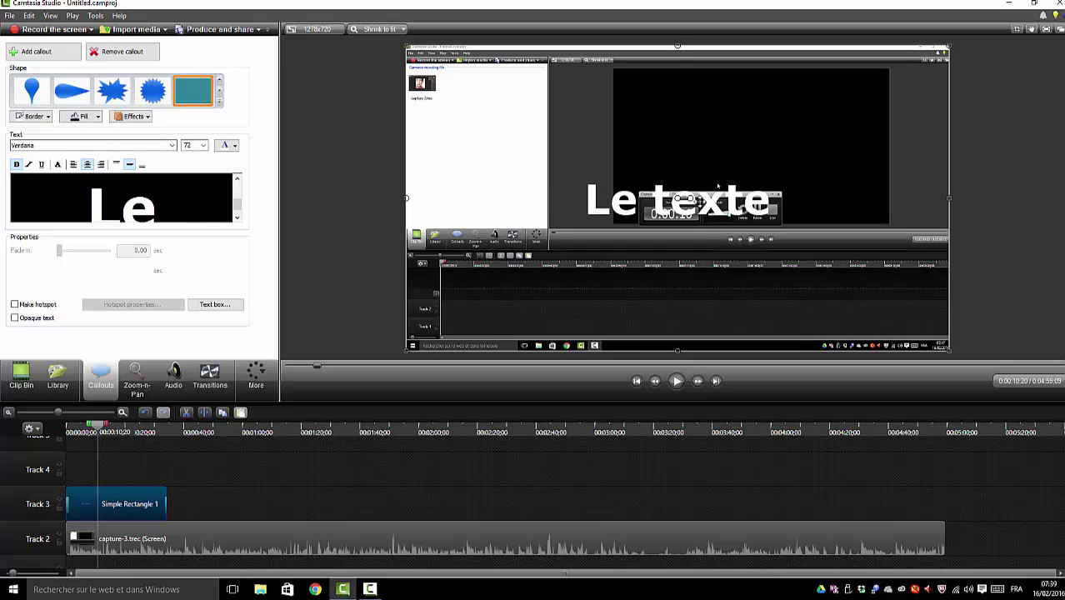
pyautogui.moveTo(681, 200); pyautogui.dragTo(688, 160)
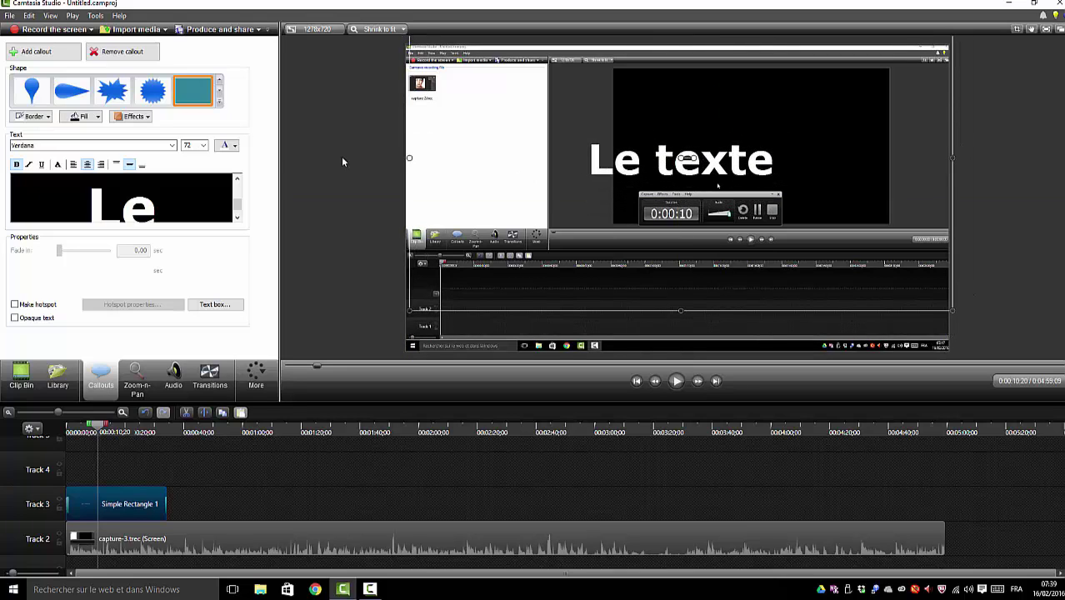
# Step: Colour the word "texte" in the title dark red
pyautogui.click(234, 146)
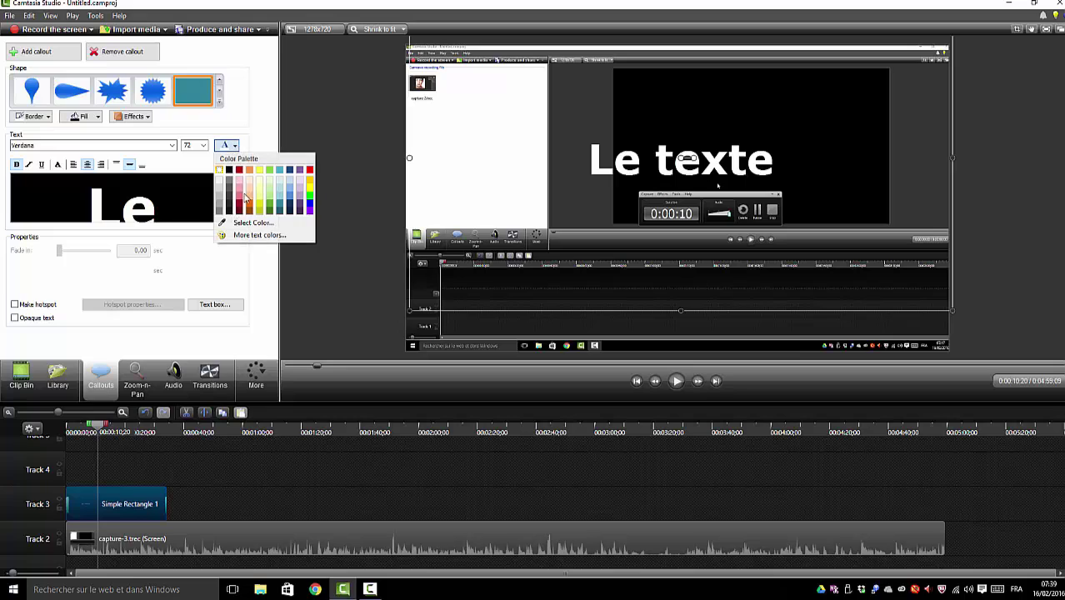
pyautogui.click(252, 206)
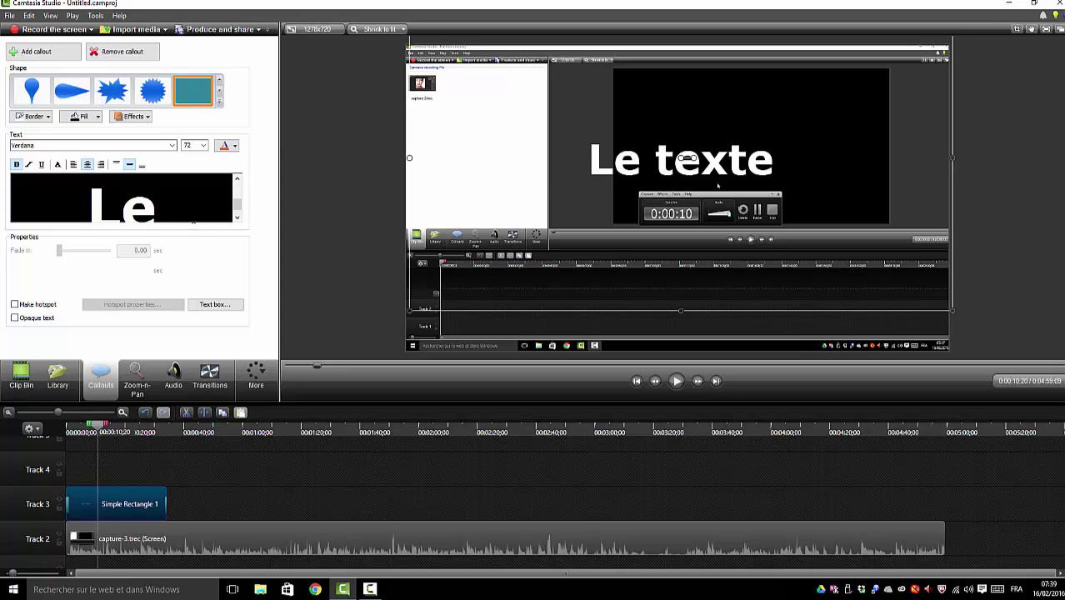
pyautogui.click(194, 221)
pyautogui.hotkey('shift', 'End')
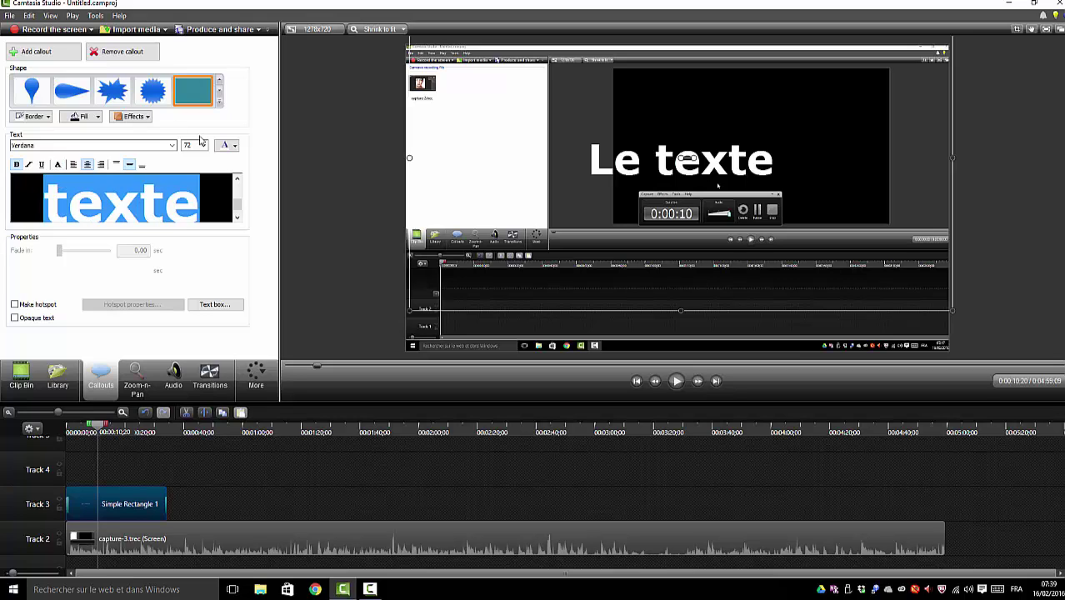
pyautogui.click(234, 146)
pyautogui.click(242, 175)
pyautogui.scroll(1, 239, 208)
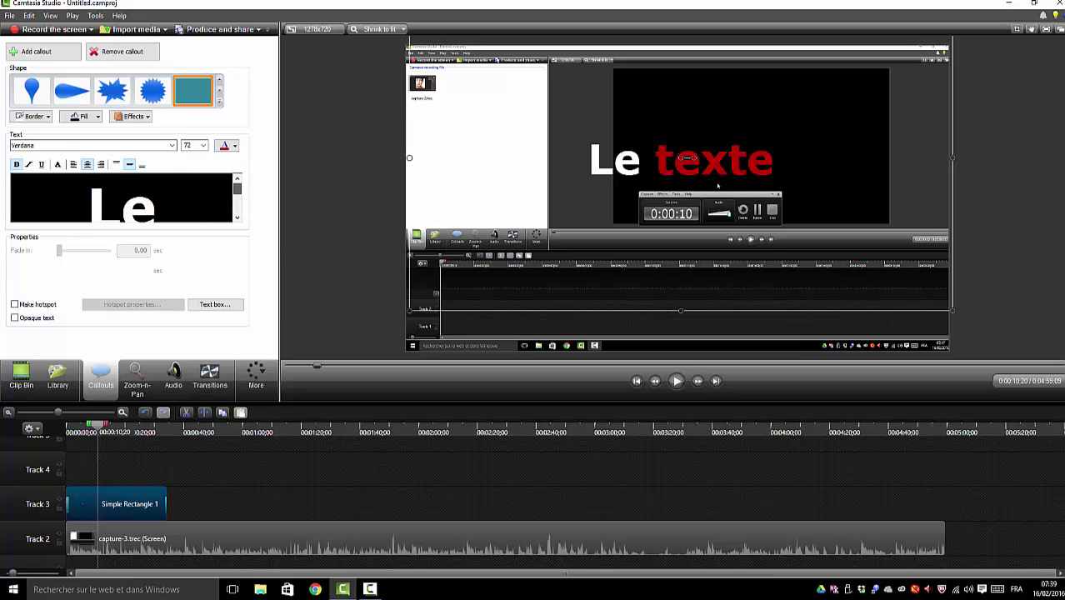
# Step: Colour the word "Le" in the title light blue
pyautogui.scroll(-1, 239, 208)
pyautogui.click(44, 200)
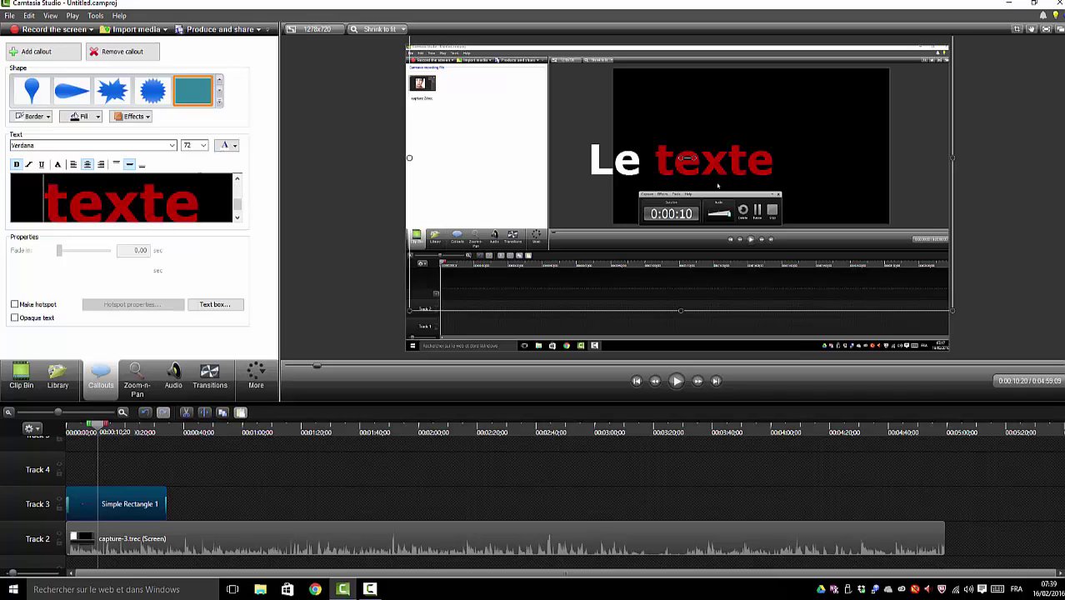
pyautogui.moveTo(239, 205); pyautogui.dragTo(239, 196)
pyautogui.moveTo(90, 187); pyautogui.dragTo(239, 193)
pyautogui.doubleClick(74, 204)
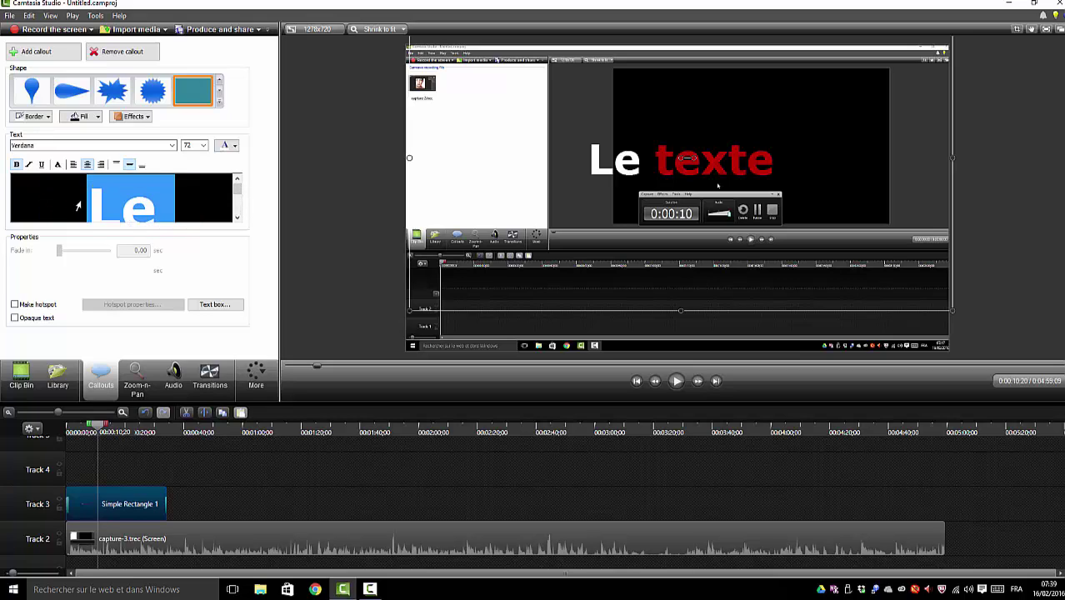
pyautogui.click(236, 145)
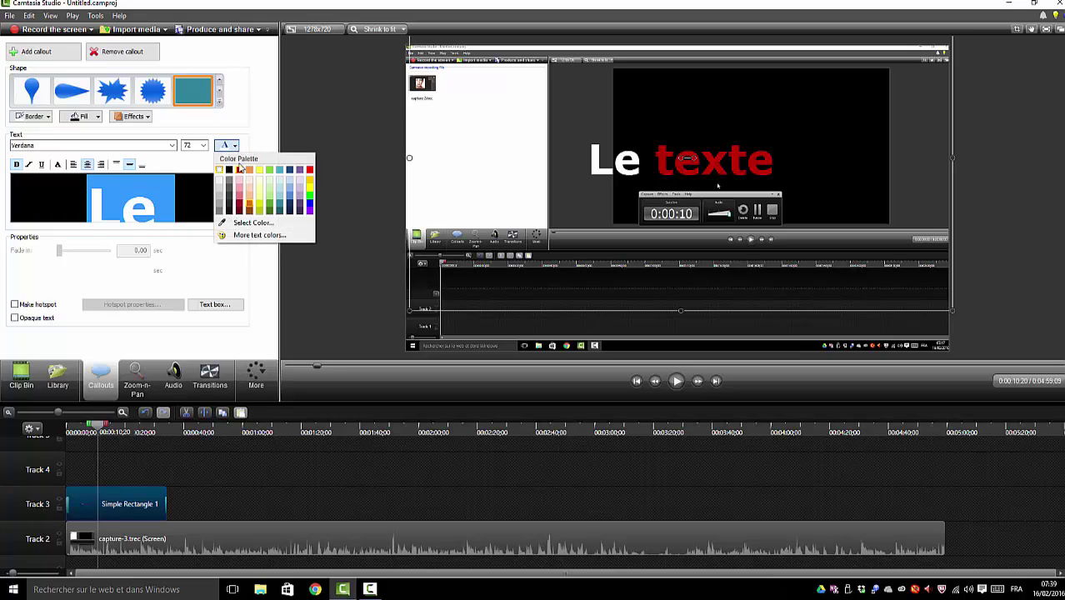
pyautogui.click(280, 197)
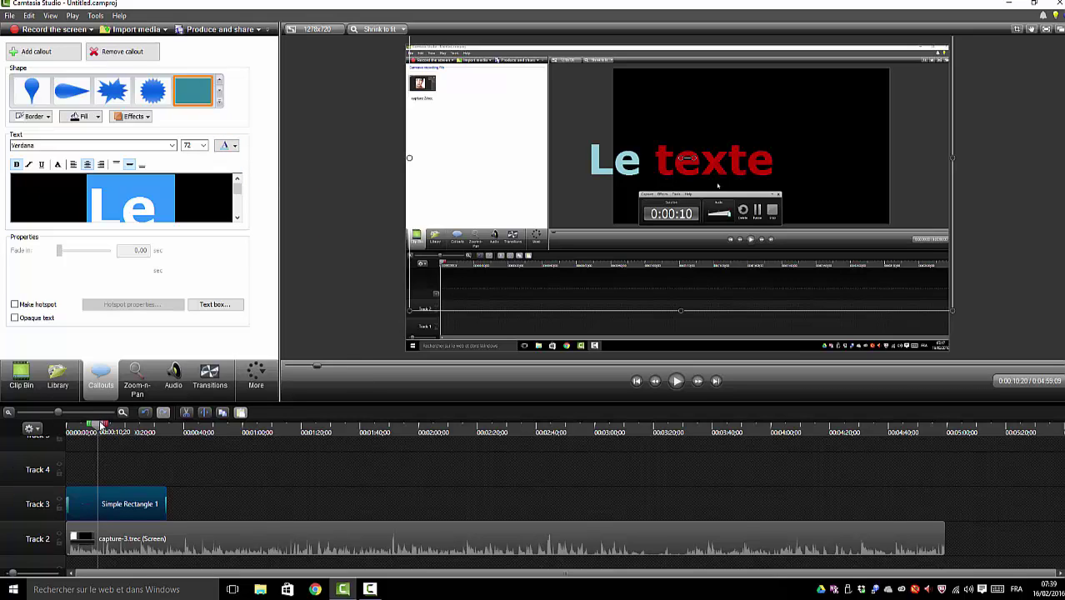
# Step: Return the playhead to the start of the timeline and show the clip bin's media
pyautogui.moveTo(100, 425); pyautogui.dragTo(71, 425)
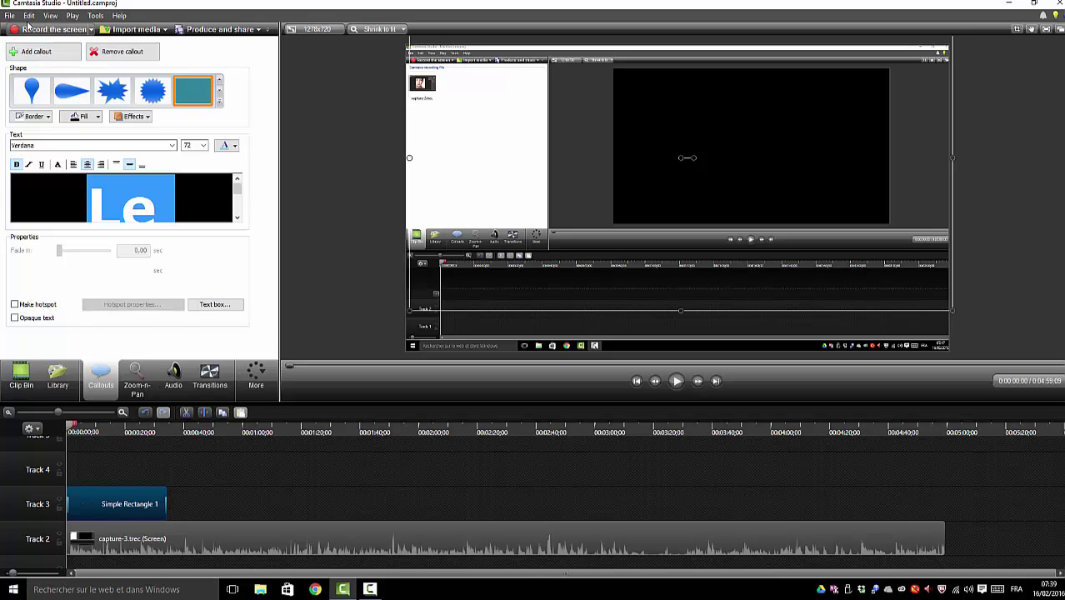
pyautogui.click(25, 375)
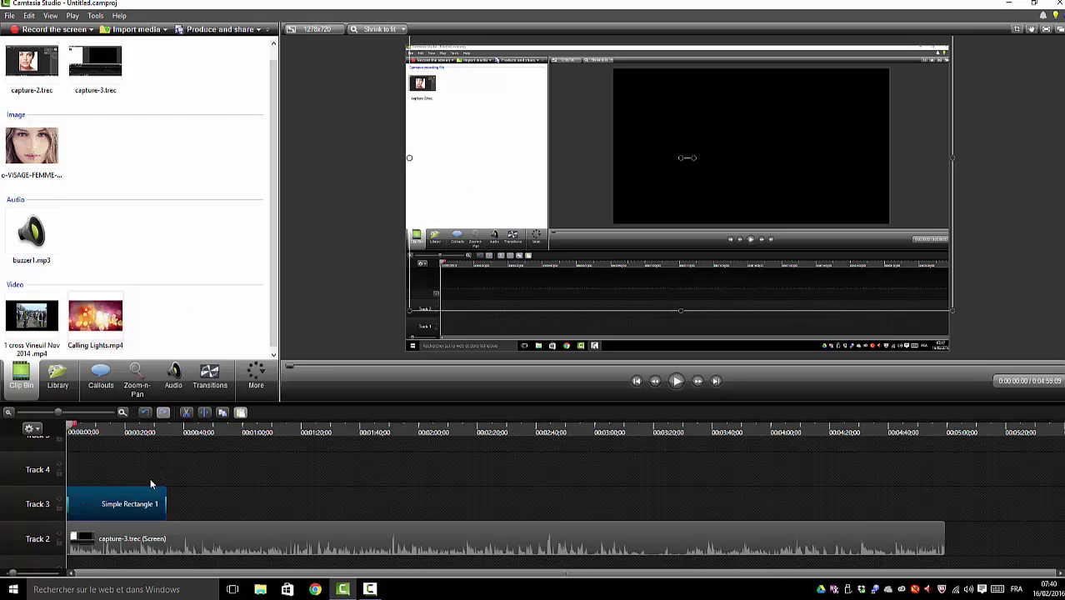
pyautogui.moveTo(66, 434); pyautogui.dragTo(46, 482)
pyautogui.moveTo(71, 431); pyautogui.dragTo(936, 476)
pyautogui.hotkey('ctrl', 'Home')
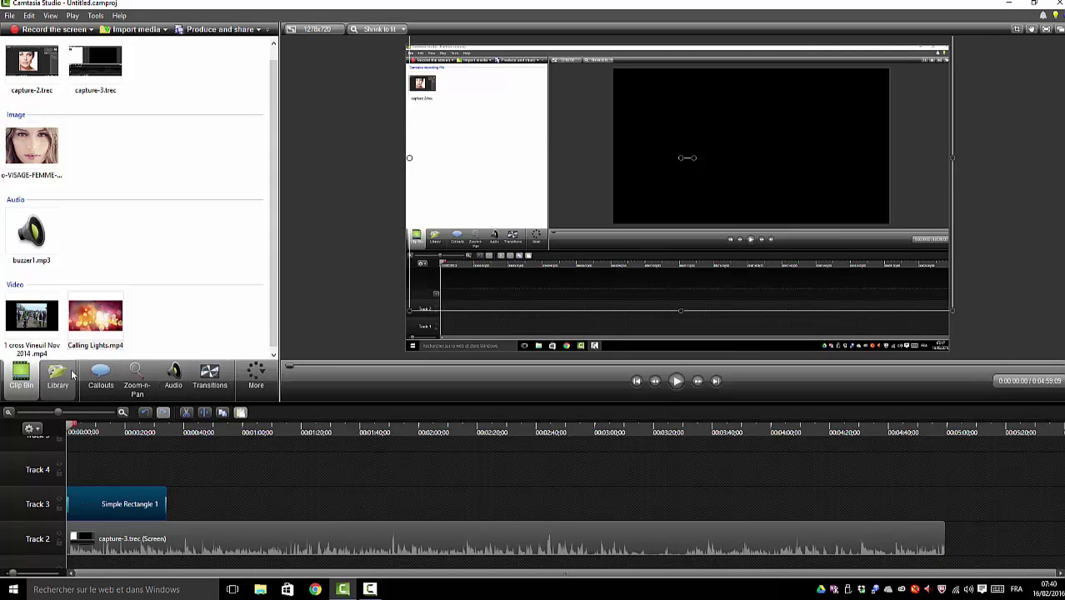
# Step: Look over the Zoom-n-Pan settings and the audio editing options for the capture-3.trec recording on Track 2
pyautogui.click(137, 377)
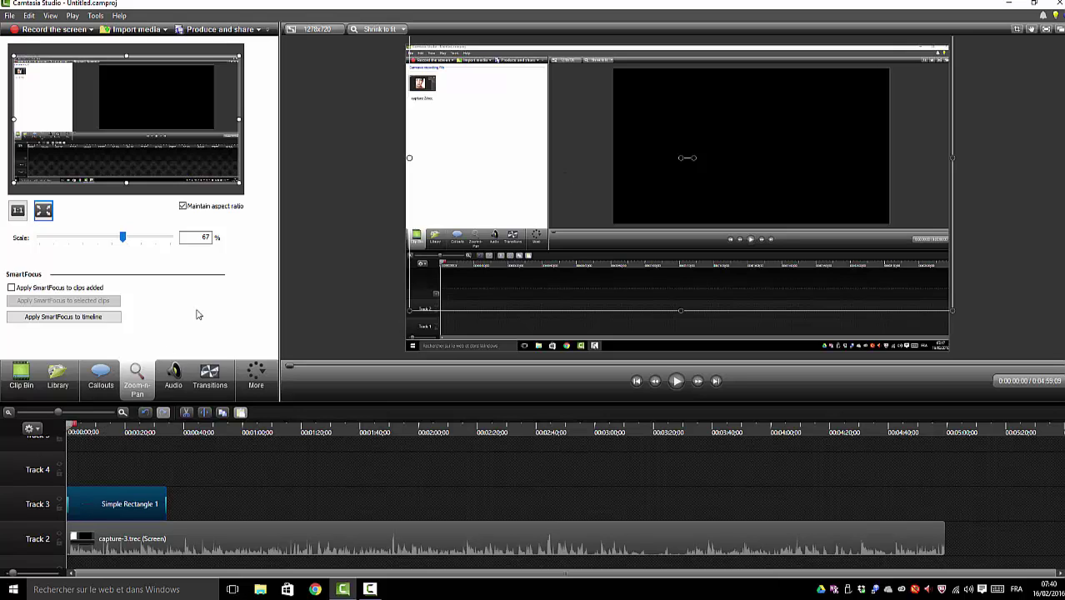
pyautogui.click(175, 376)
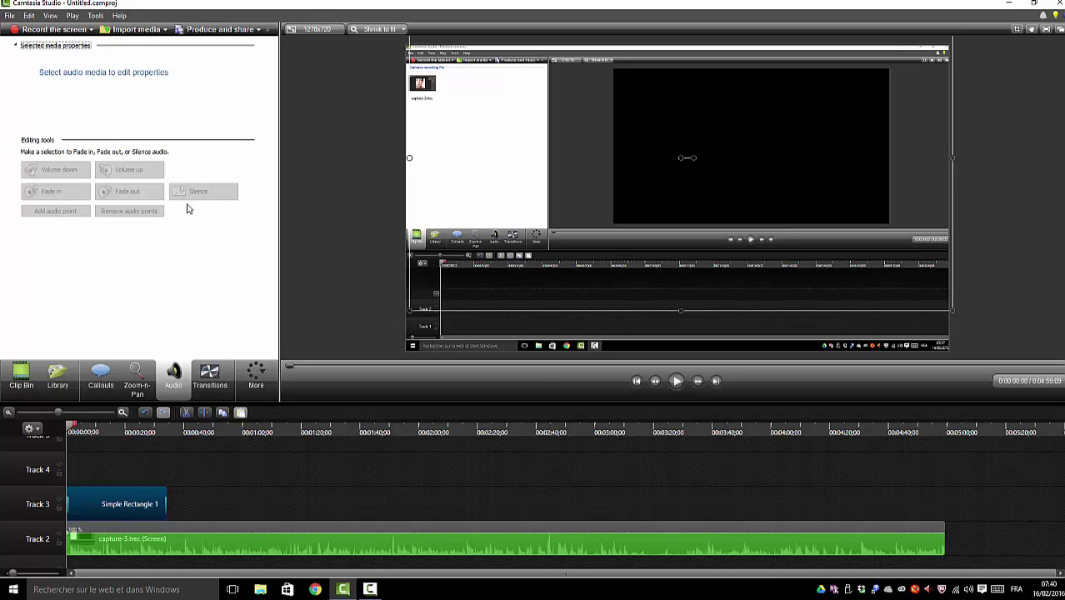
pyautogui.click(274, 543)
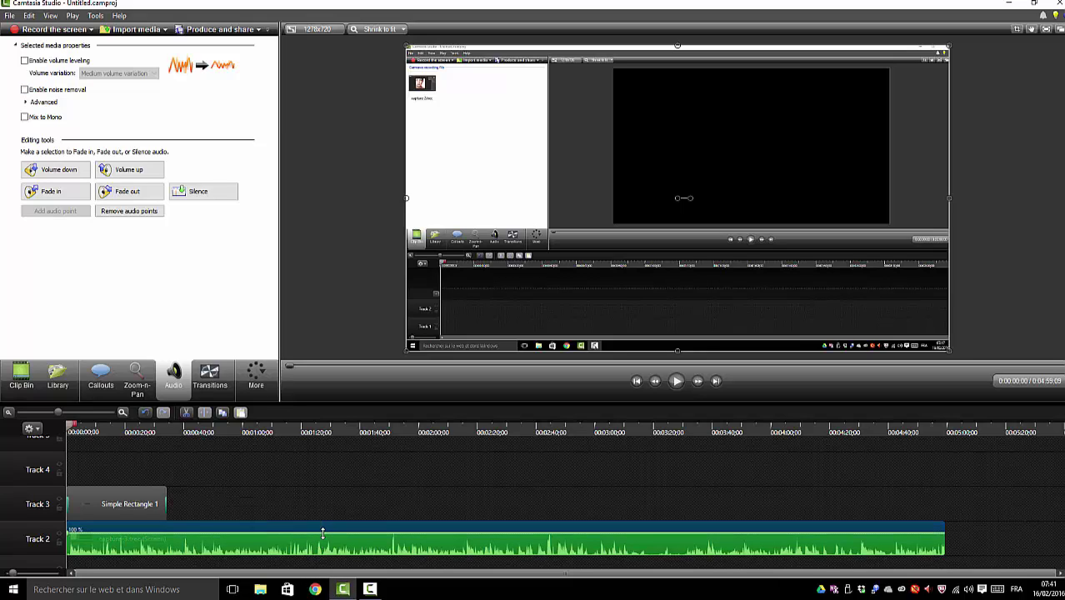
pyautogui.moveTo(322, 532); pyautogui.dragTo(332, 536)
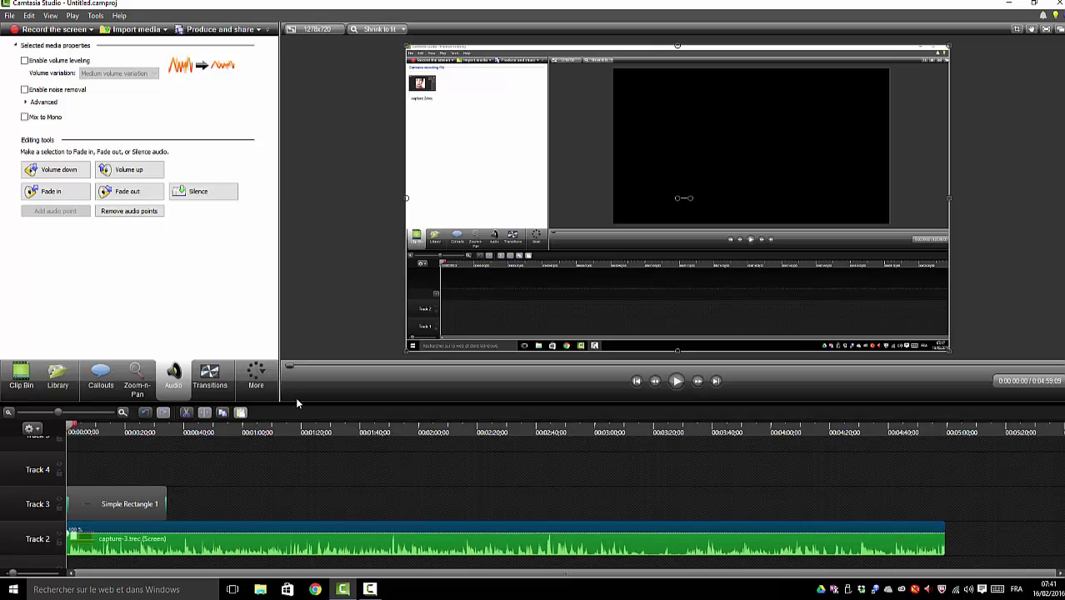
# Step: Browse the available transitions and preview Cube rotate, Fade, Flip, Circle stretch and Stretch
pyautogui.click(210, 375)
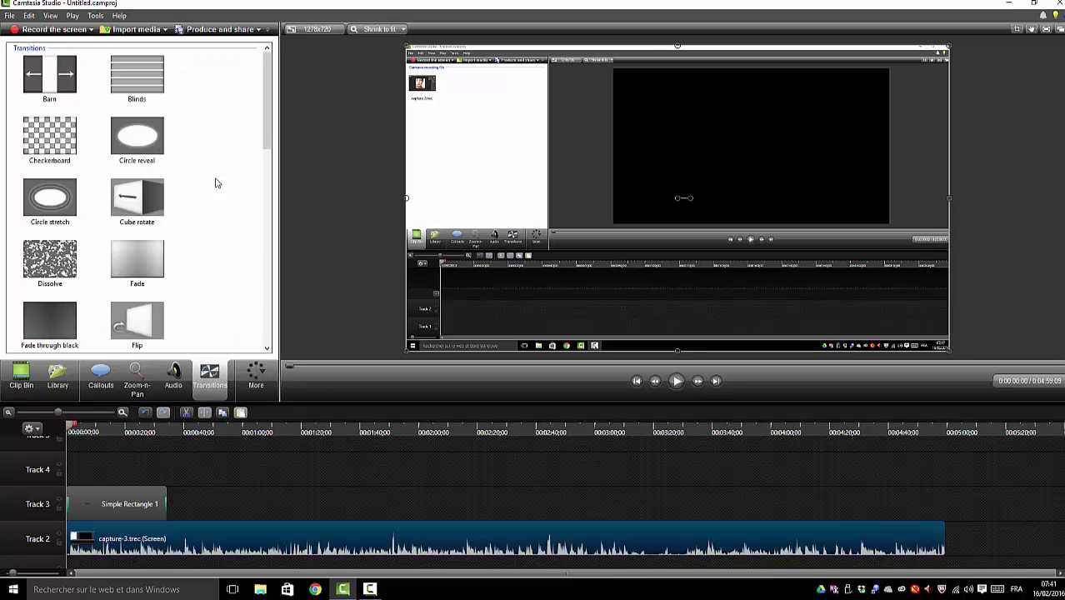
pyautogui.moveTo(264, 144); pyautogui.dragTo(370, 165)
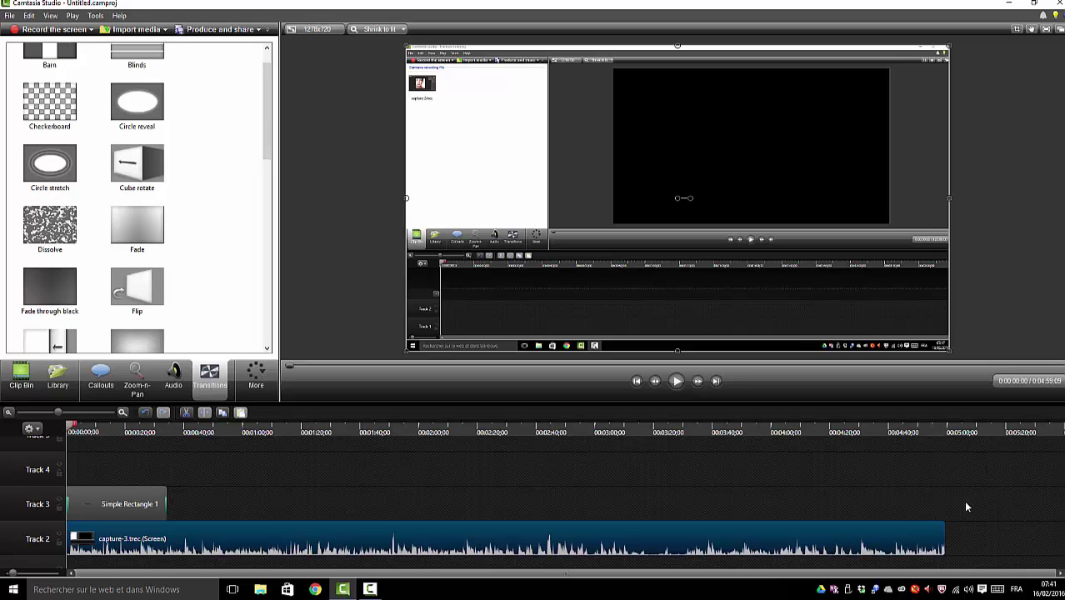
pyautogui.click(133, 165)
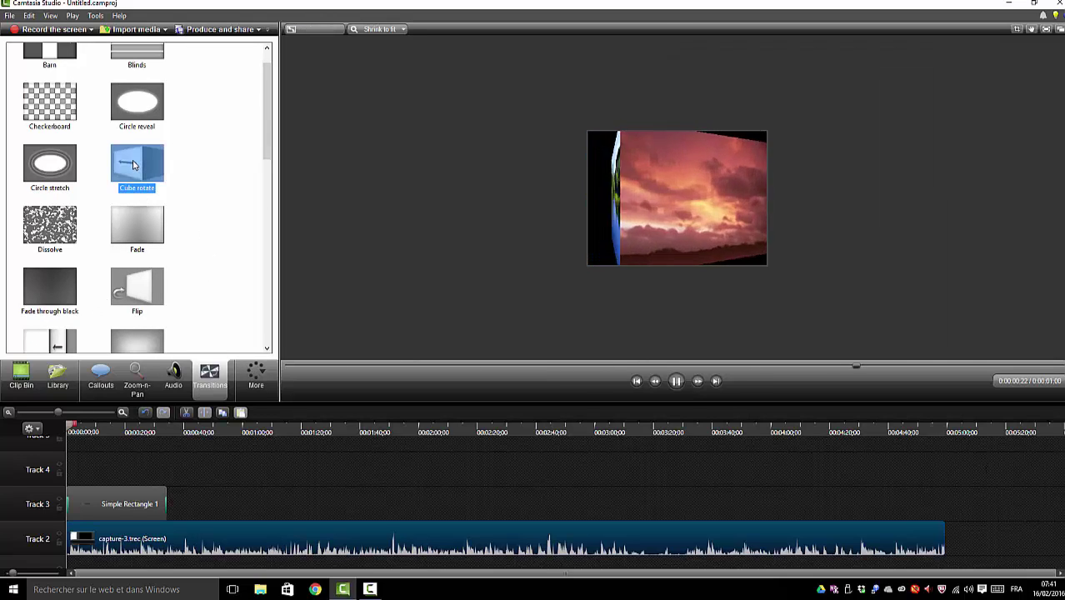
pyautogui.click(148, 239)
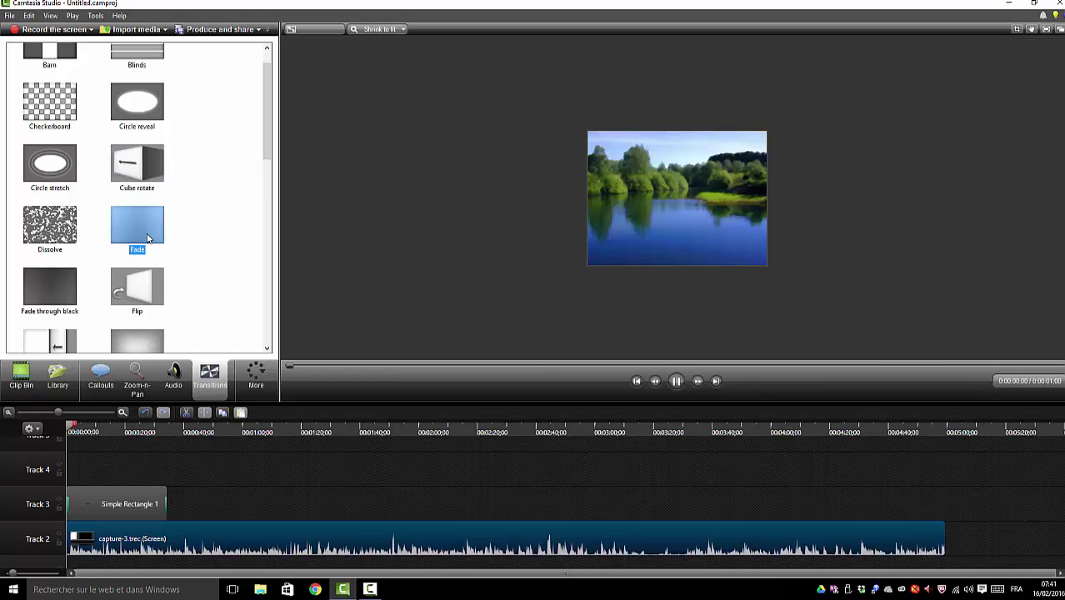
pyautogui.click(140, 295)
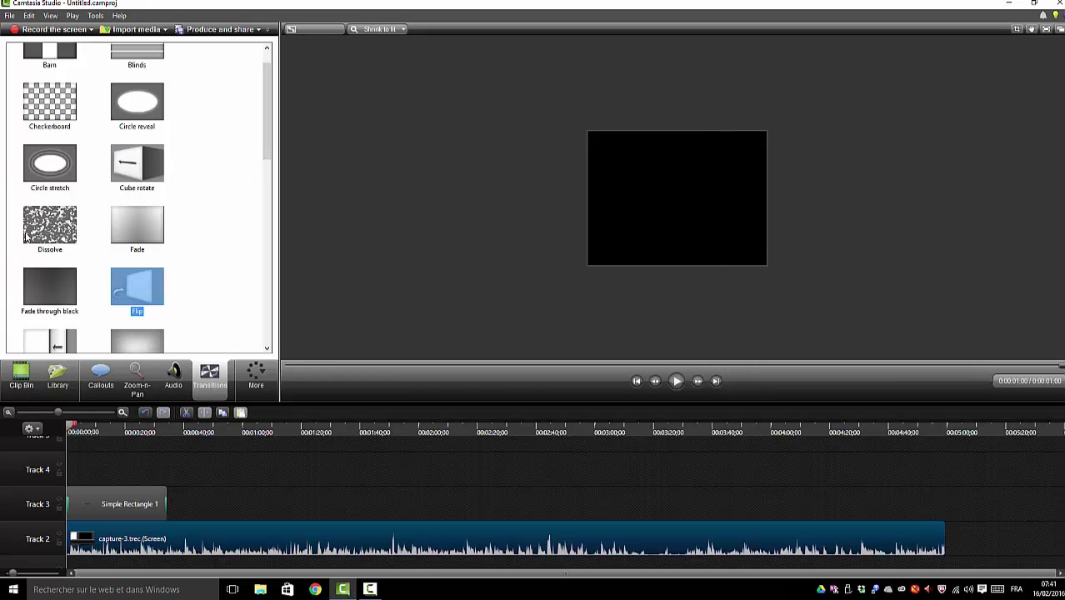
pyautogui.click(49, 173)
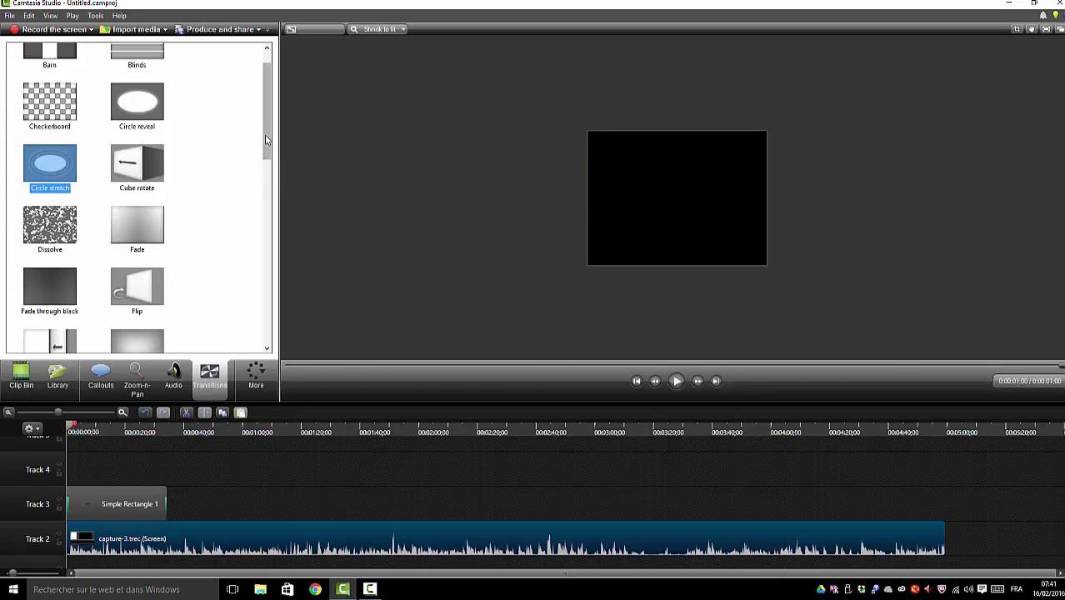
pyautogui.moveTo(267, 154)
pyautogui.mouseDown()
pyautogui.moveTo(257, 332)
pyautogui.moveTo(247, 150)
pyautogui.mouseUp()
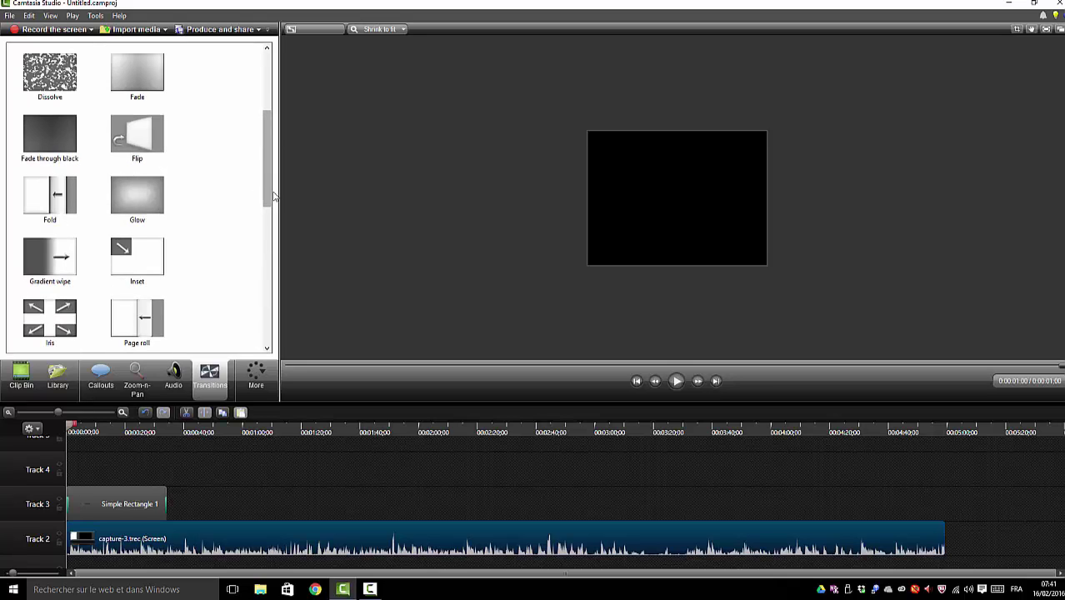
pyautogui.moveTo(267, 192); pyautogui.dragTo(268, 125)
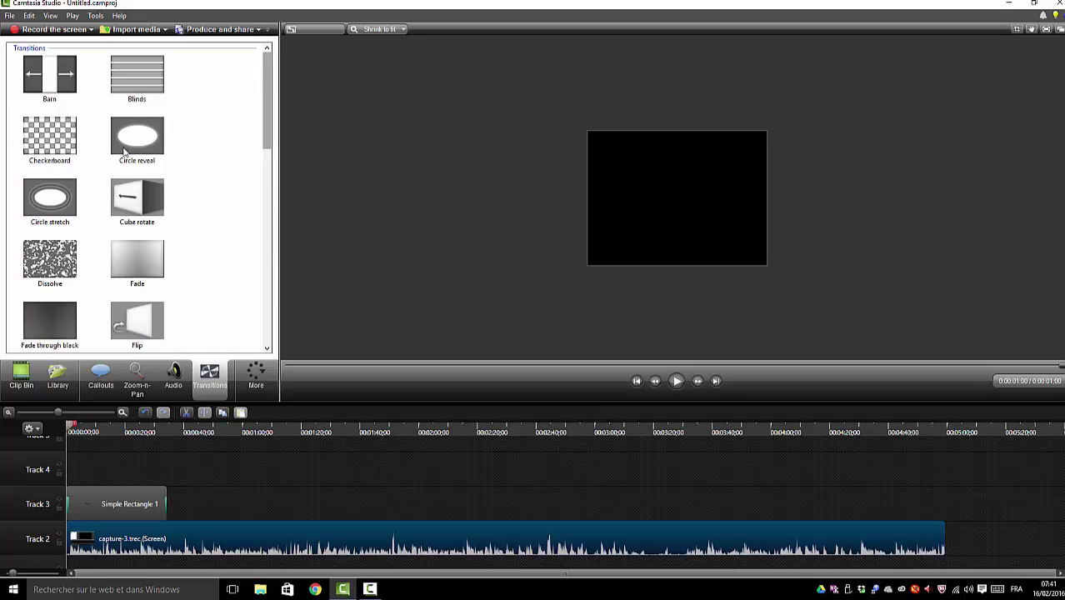
pyautogui.click(135, 207)
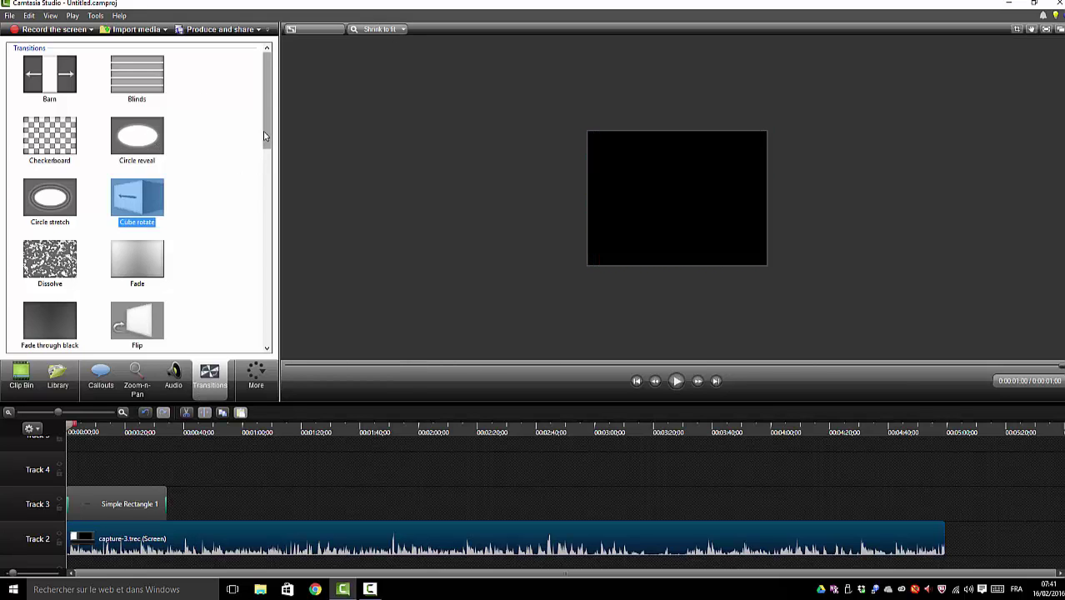
pyautogui.moveTo(265, 150); pyautogui.dragTo(265, 302)
pyautogui.click(63, 322)
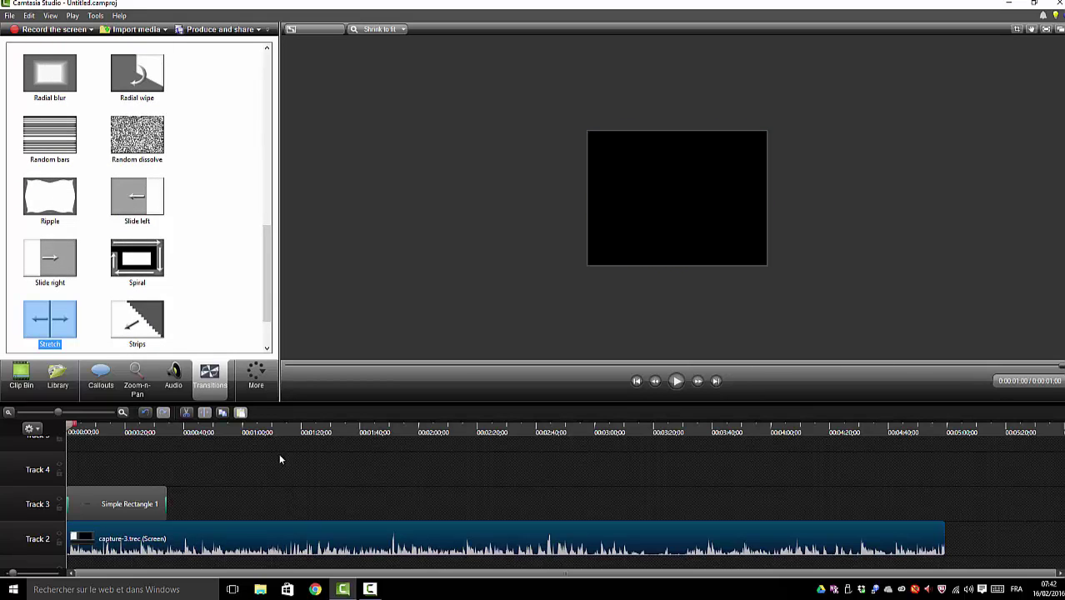
# Step: Look over the list of additional editing tools and bring the playhead back to the start of the timeline
pyautogui.click(260, 383)
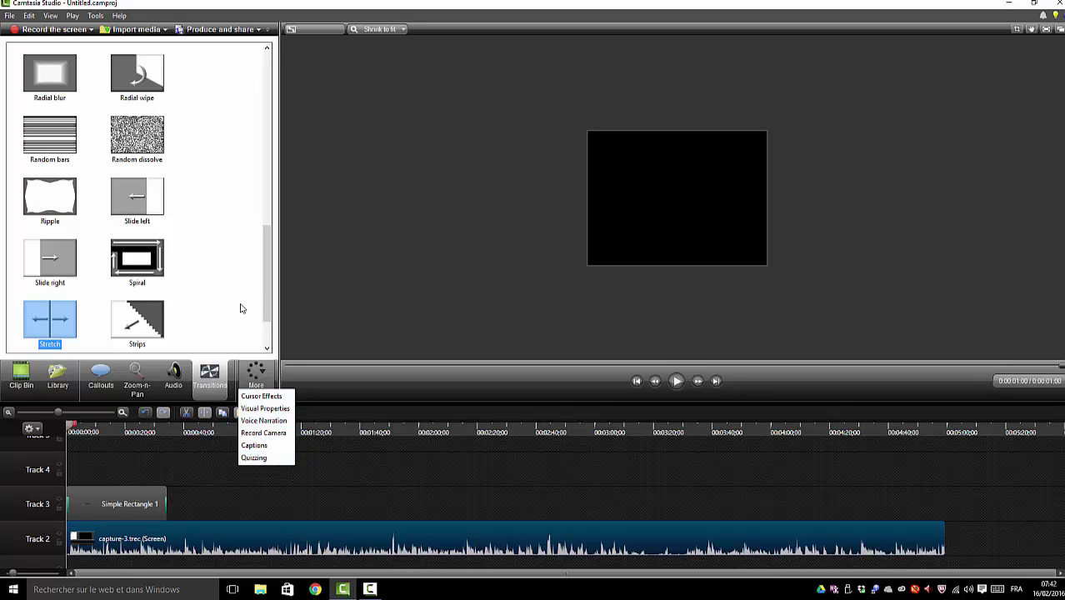
pyautogui.click(235, 271)
pyautogui.moveTo(70, 430); pyautogui.dragTo(70, 458)
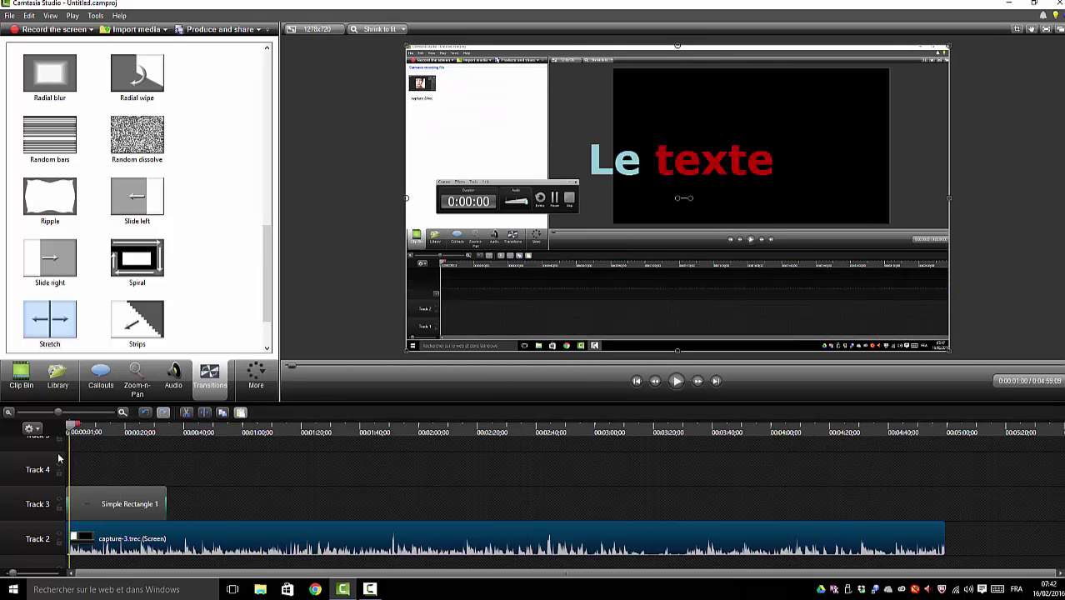
# Step: Examine the output presets in the Production Wizard, such as MP4 only (up to 720p), and cancel without producing the video
pyautogui.click(260, 30)
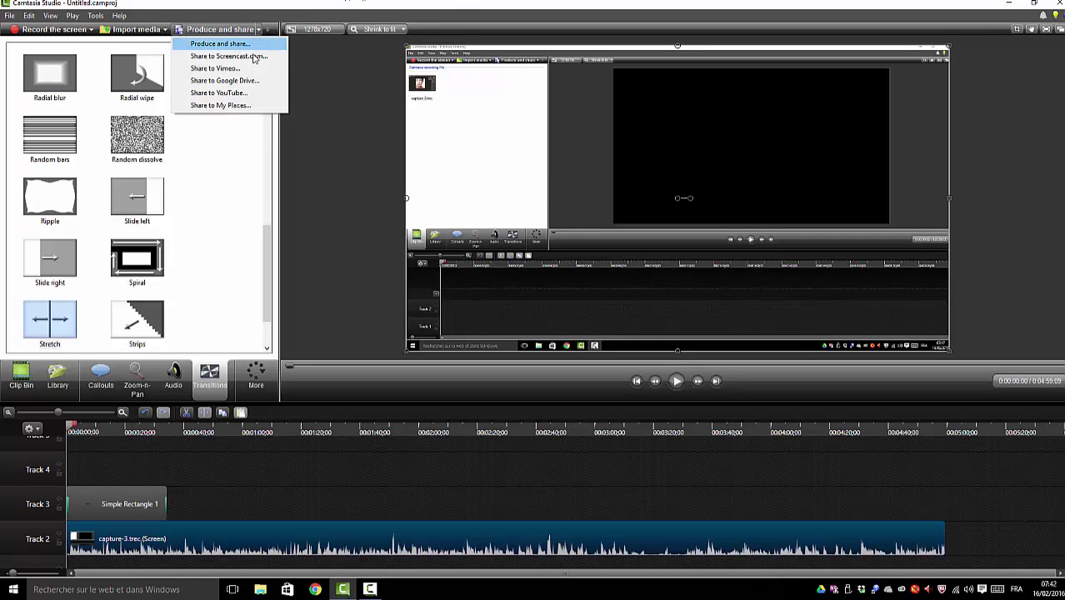
pyautogui.click(211, 45)
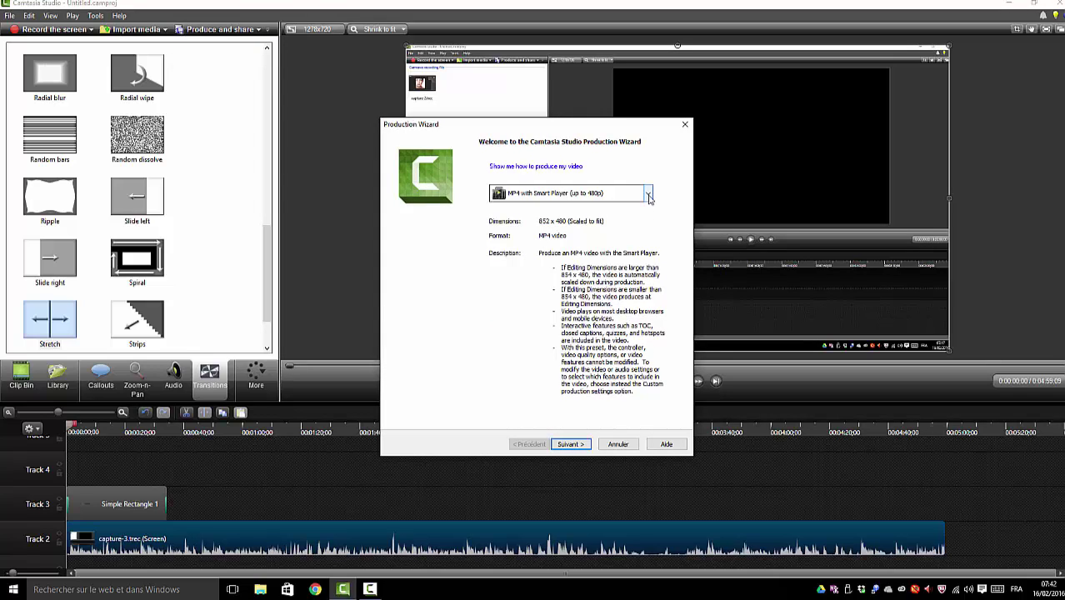
pyautogui.click(649, 194)
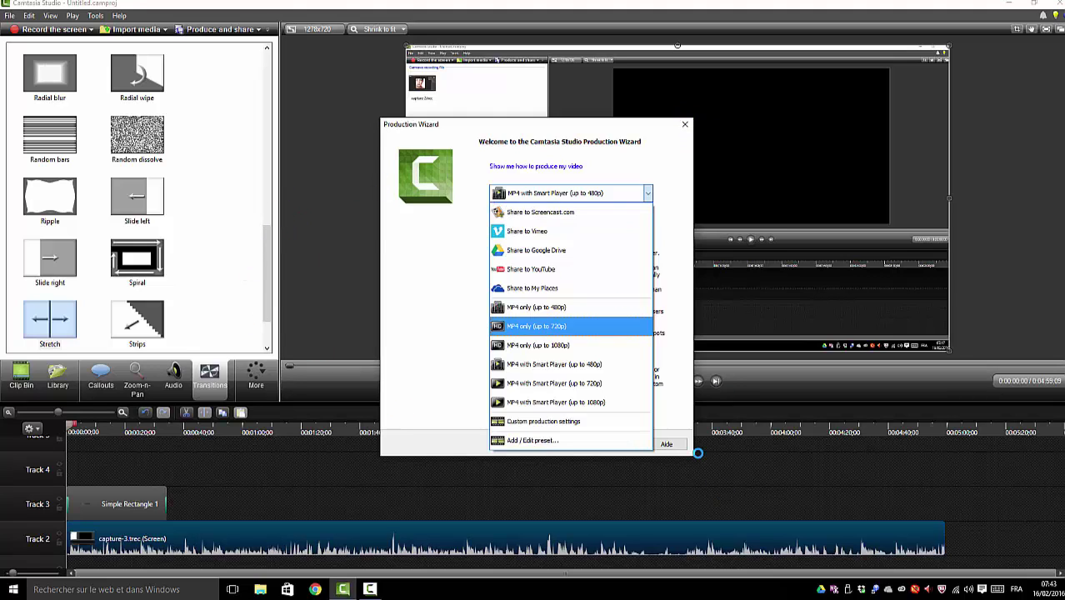
pyautogui.click(417, 300)
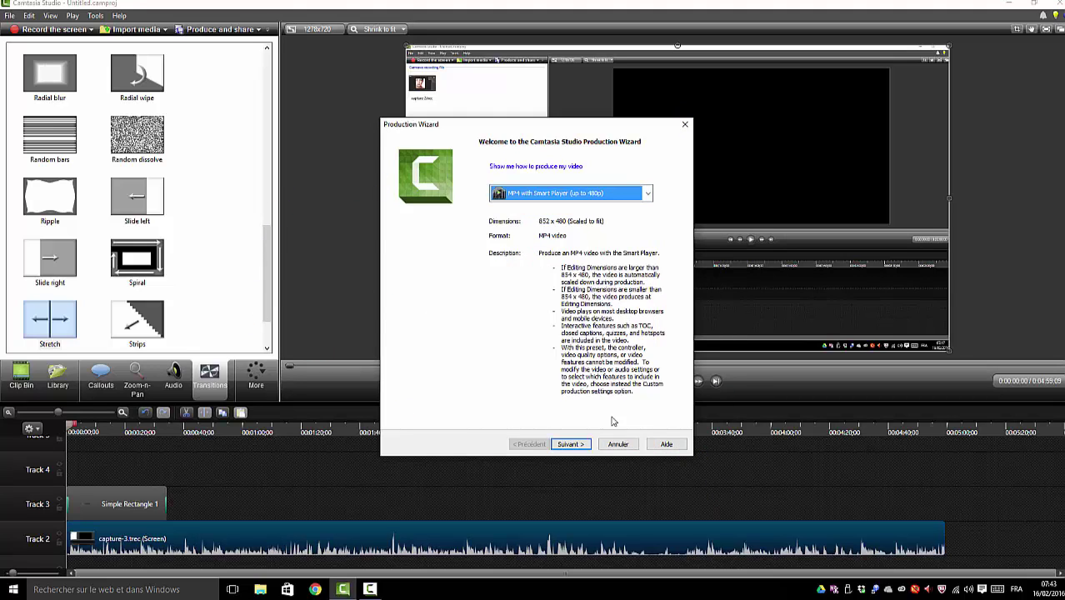
pyautogui.click(619, 445)
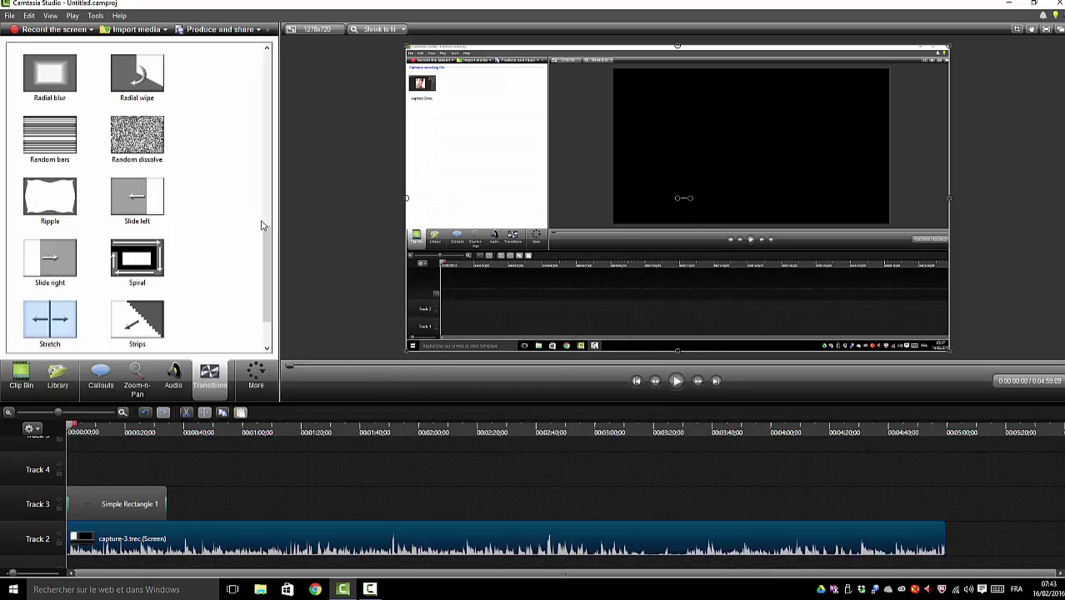
# Step: Scrub the timeline past the title clip on Track 3 and return the playhead to the start
pyautogui.moveTo(267, 260); pyautogui.dragTo(261, 71)
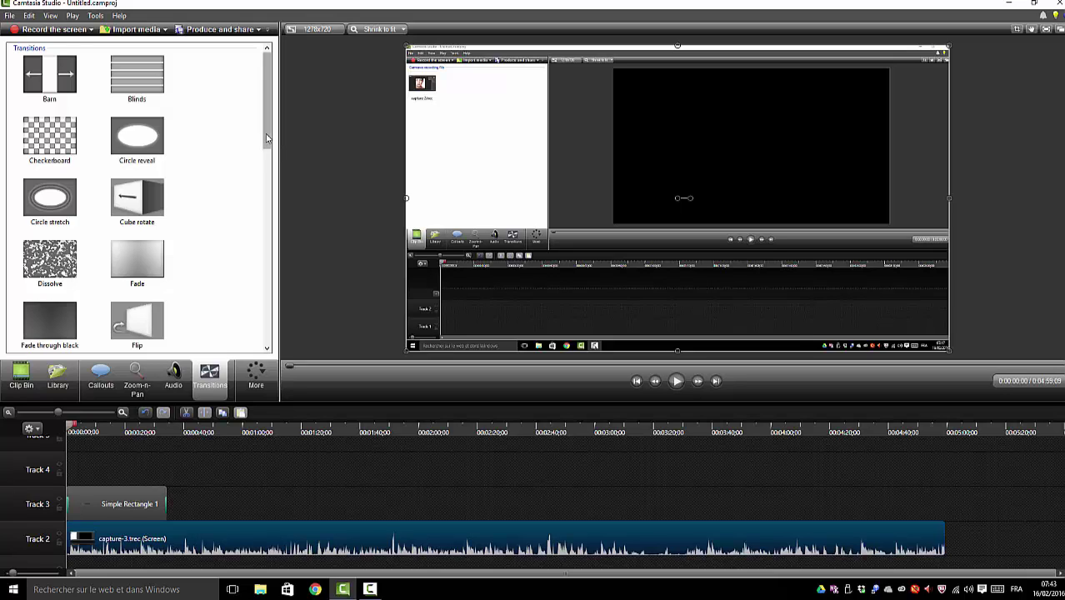
pyautogui.moveTo(72, 427); pyautogui.dragTo(191, 427)
pyautogui.click(71, 427)
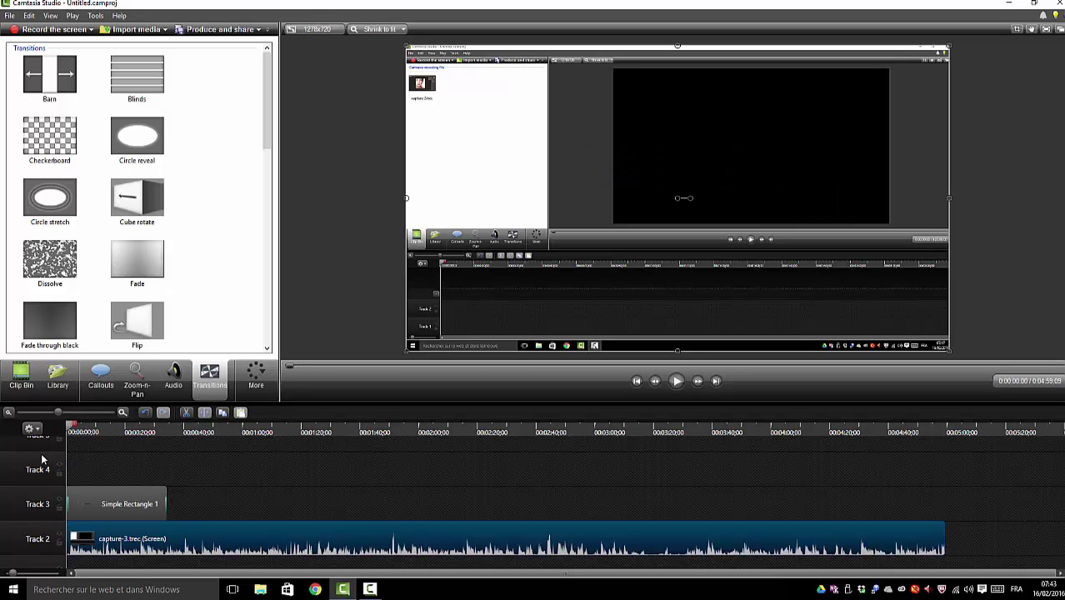